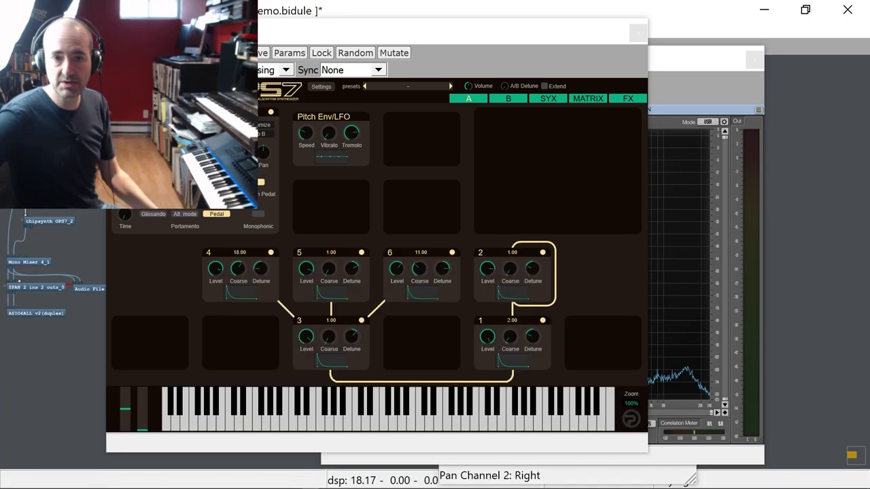
# Step: Move the chipsynth OPS7 window to the right and the SPAN analyzer to the left
pyautogui.moveTo(210, 38); pyautogui.dragTo(268, 42)
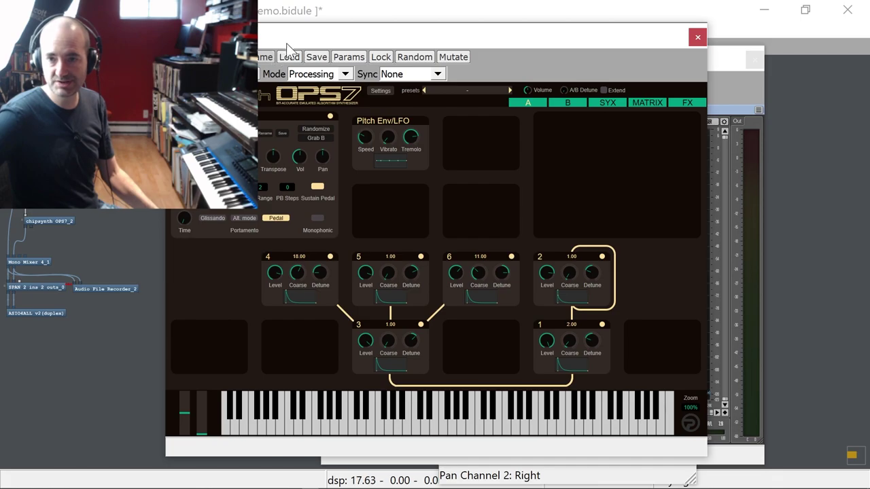
pyautogui.moveTo(286, 43); pyautogui.dragTo(486, 76)
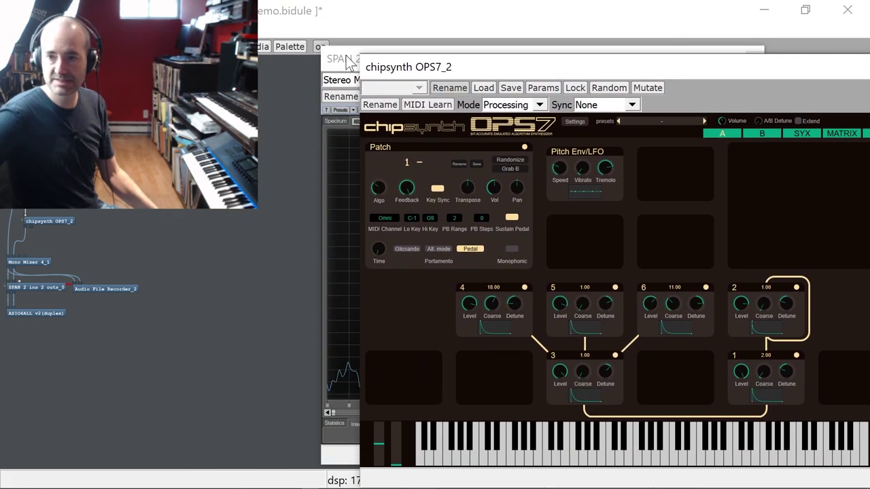
pyautogui.moveTo(348, 62); pyautogui.dragTo(28, 127)
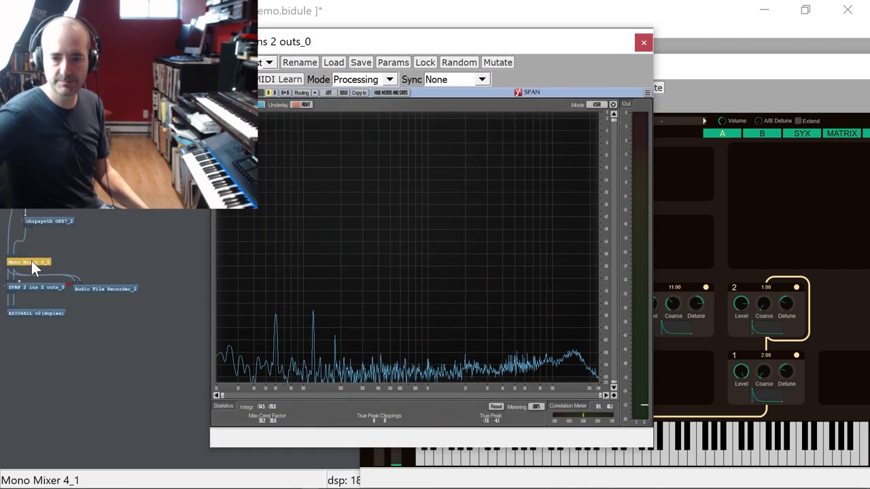
# Step: Open the Mono Mixer 4_1 window and position it at the left beside SPAN
pyautogui.doubleClick(31, 262)
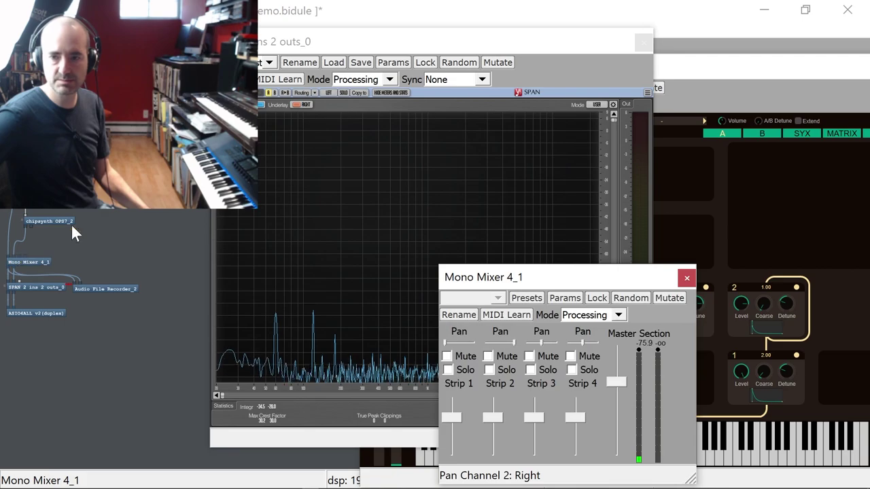
pyautogui.moveTo(587, 273); pyautogui.dragTo(293, 133)
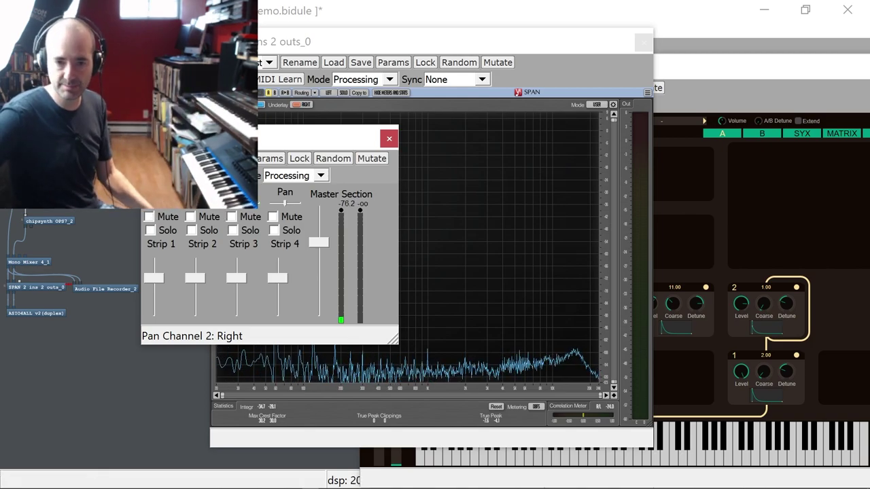
pyautogui.moveTo(204, 136); pyautogui.dragTo(195, 132)
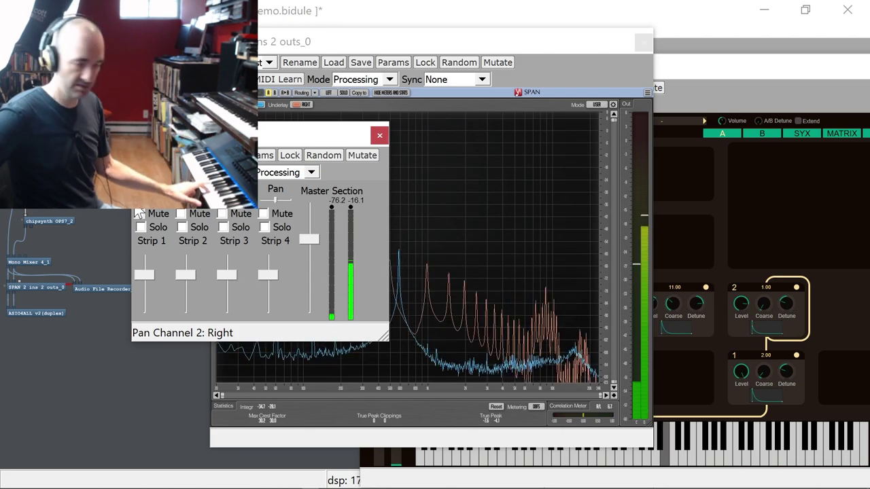
pyautogui.moveTo(372, 139); pyautogui.dragTo(236, 127)
pyautogui.moveTo(320, 40); pyautogui.dragTo(325, 50)
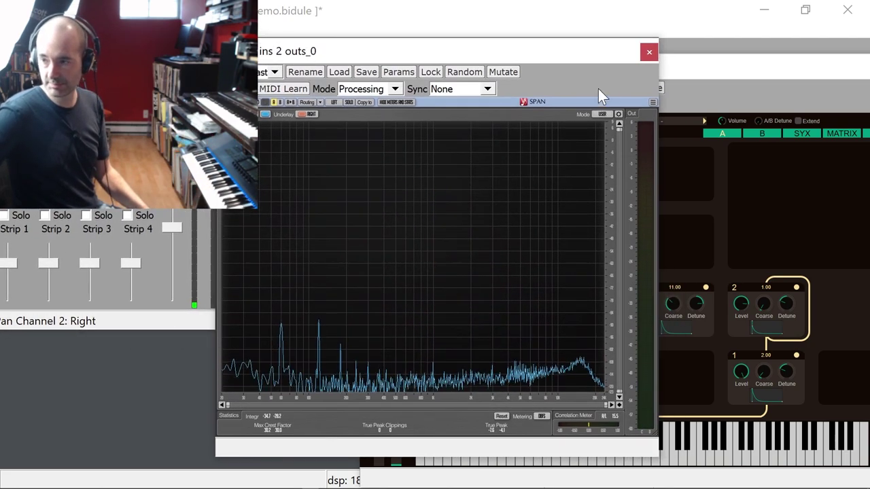
pyautogui.click(689, 80)
# Step: On the SYX page, enable HW Librarian with USB Uno MIDI Interface as MIDI input and output
pyautogui.click(734, 109)
pyautogui.click(653, 110)
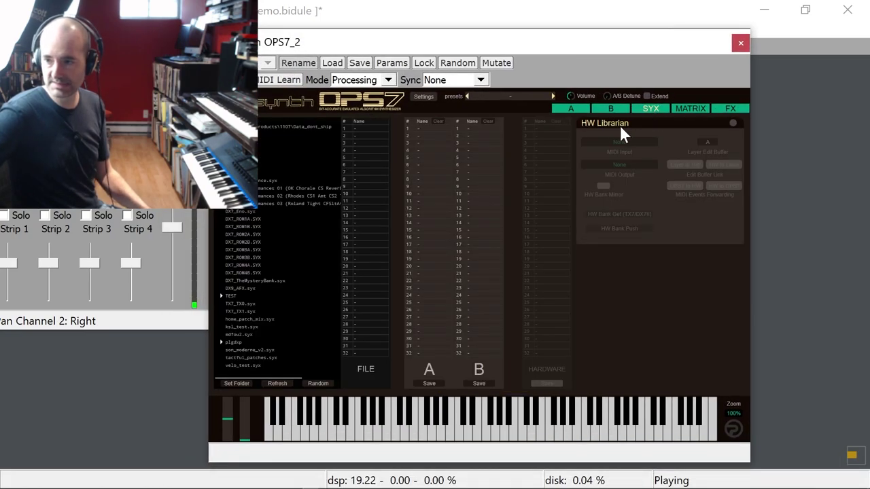
pyautogui.click(734, 122)
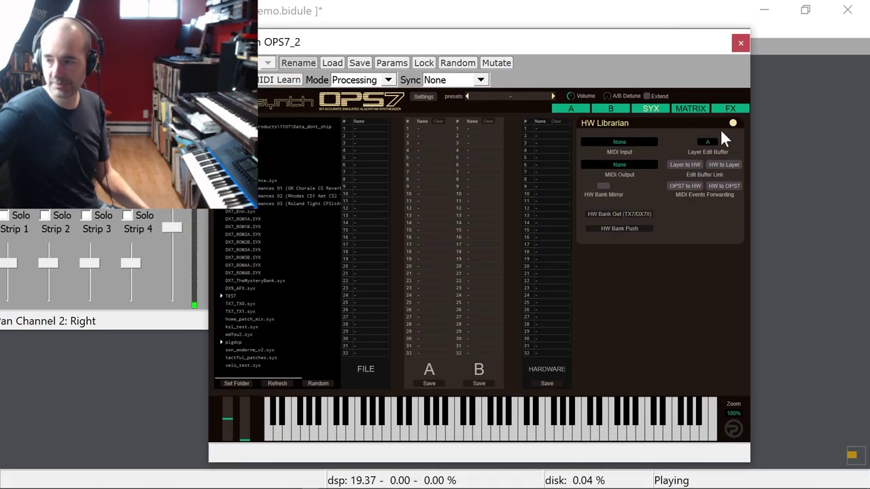
pyautogui.click(621, 142)
pyautogui.click(655, 257)
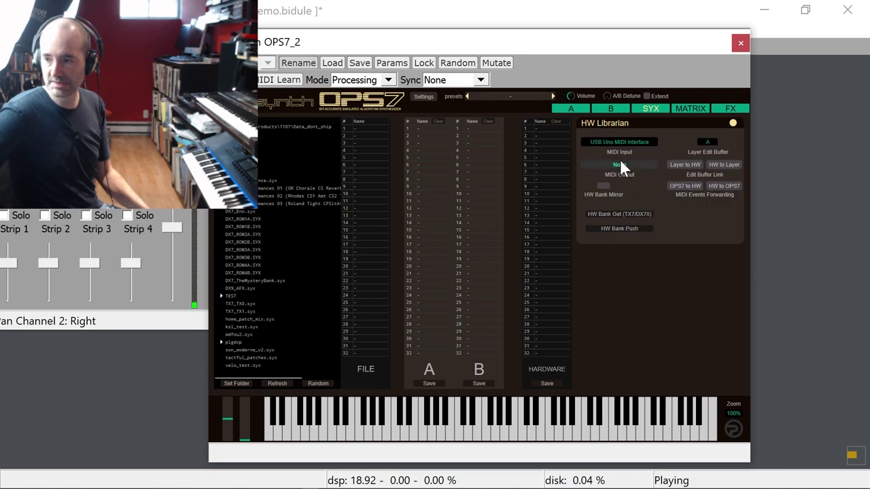
pyautogui.click(619, 165)
pyautogui.click(652, 293)
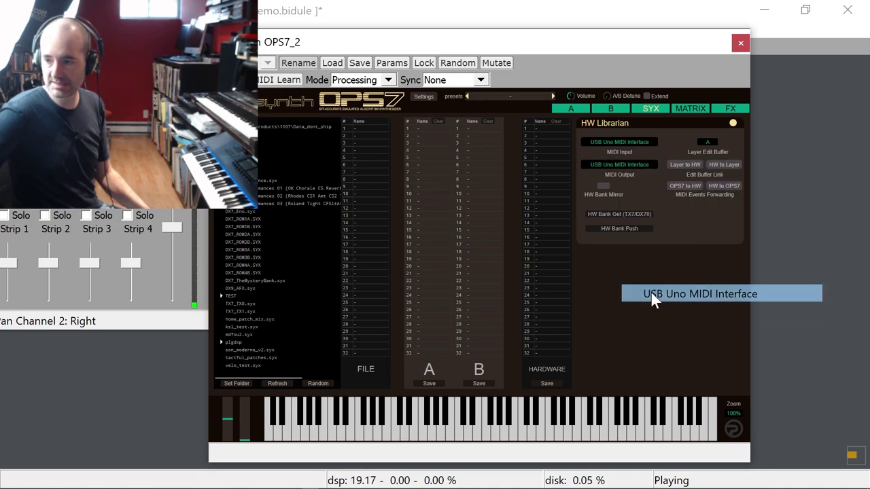
# Step: Enable HW Bank Mirror, fetch the DX7's patch bank, and turn on HW to Layer
pyautogui.click(605, 186)
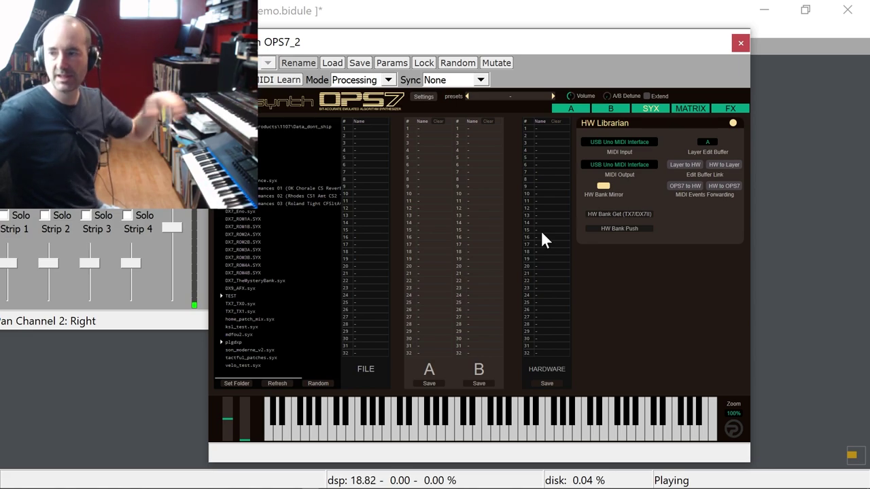
pyautogui.click(616, 212)
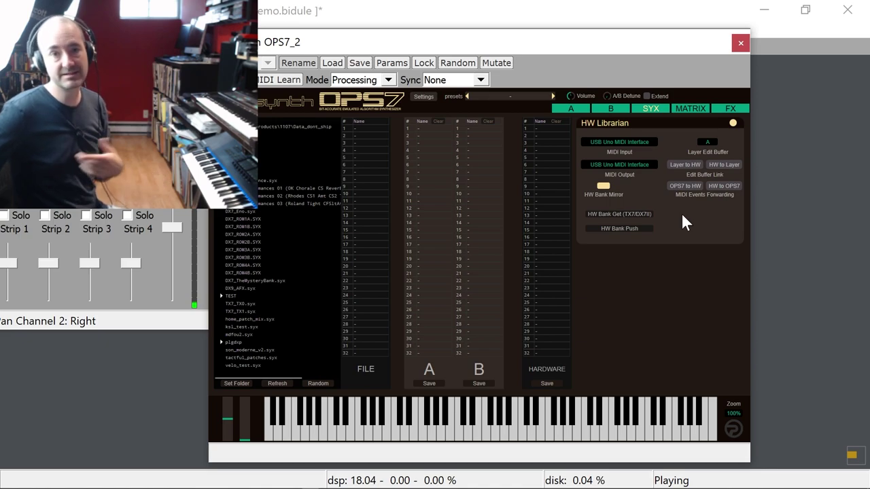
pyautogui.click(624, 215)
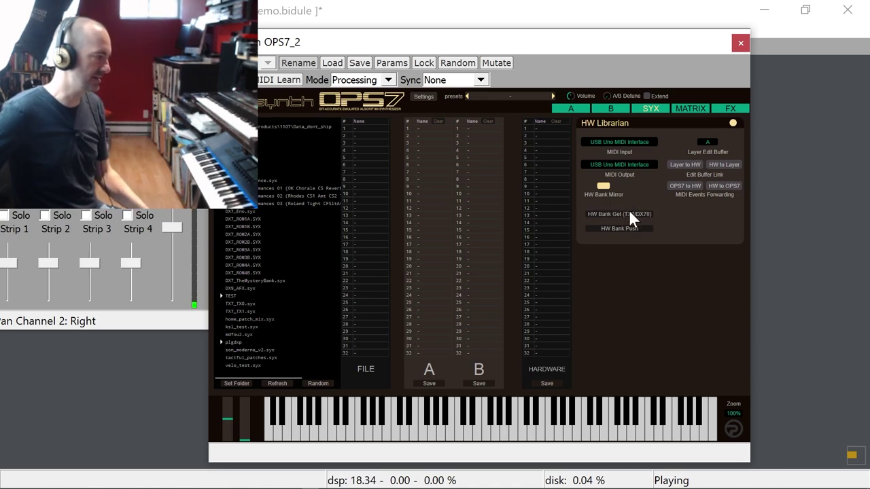
pyautogui.click(728, 167)
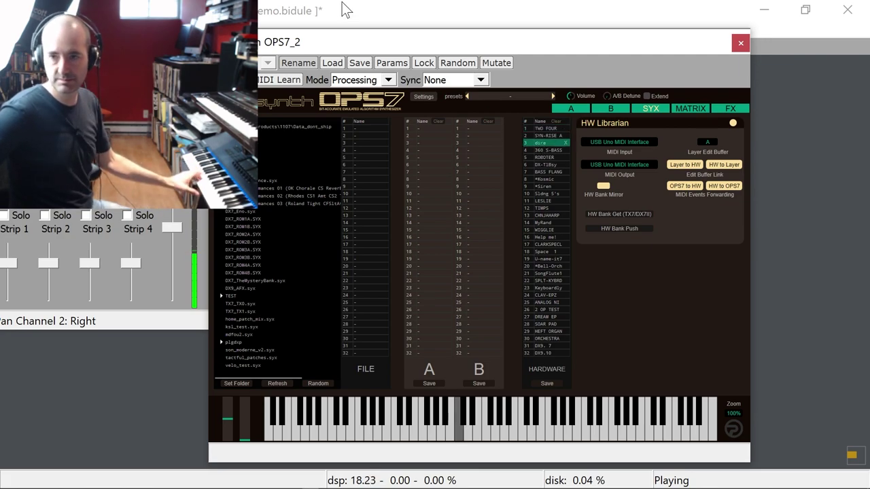
# Step: Raise SPAN and set the Mono Mixer's Strip 1 fader to +5.188 dB
pyautogui.moveTo(318, 36); pyautogui.dragTo(626, 34)
pyautogui.moveTo(345, 59); pyautogui.dragTo(366, 46)
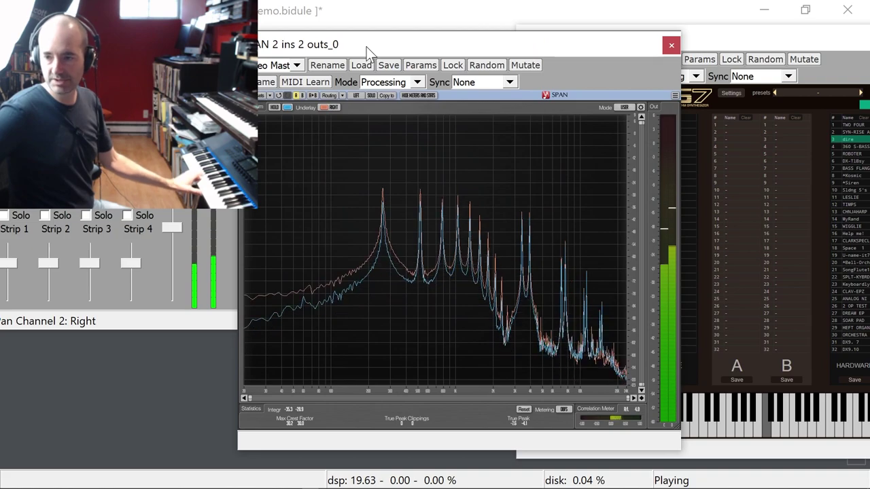
pyautogui.click(9, 264)
pyautogui.moveTo(8, 262); pyautogui.dragTo(9, 259)
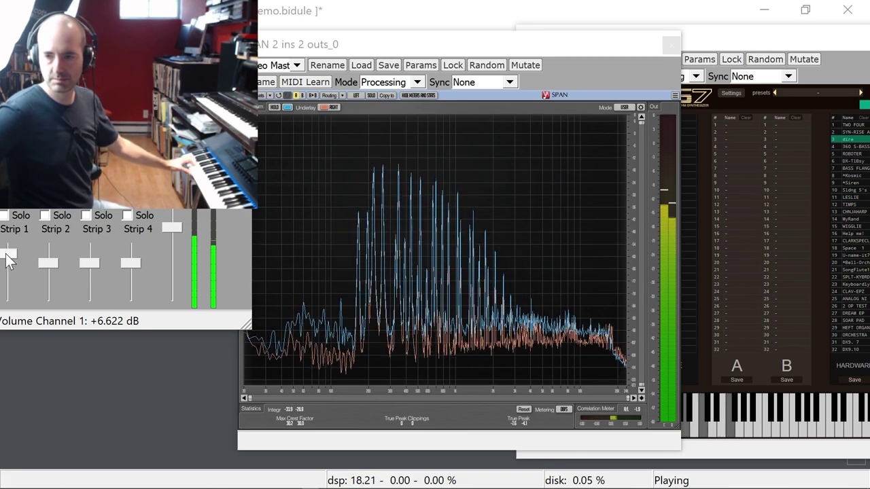
pyautogui.scroll(-4, 7, 258)
pyautogui.scroll(3, 7, 261)
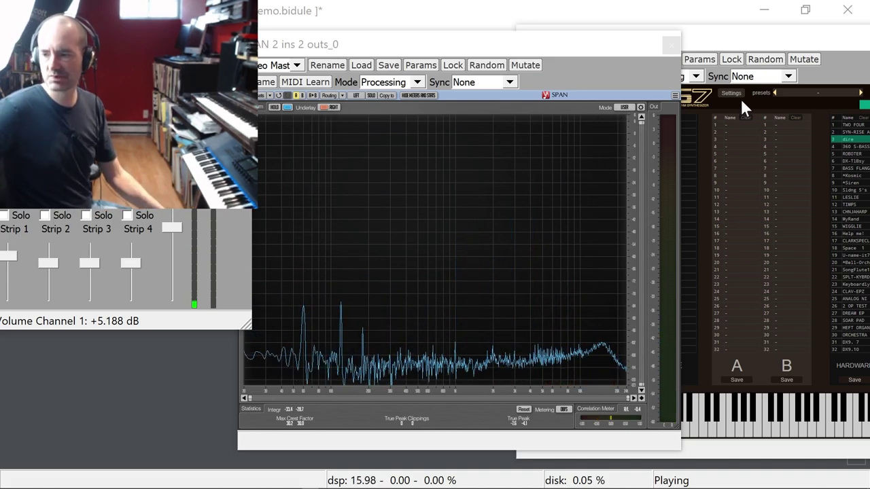
pyautogui.moveTo(714, 39); pyautogui.dragTo(460, 20)
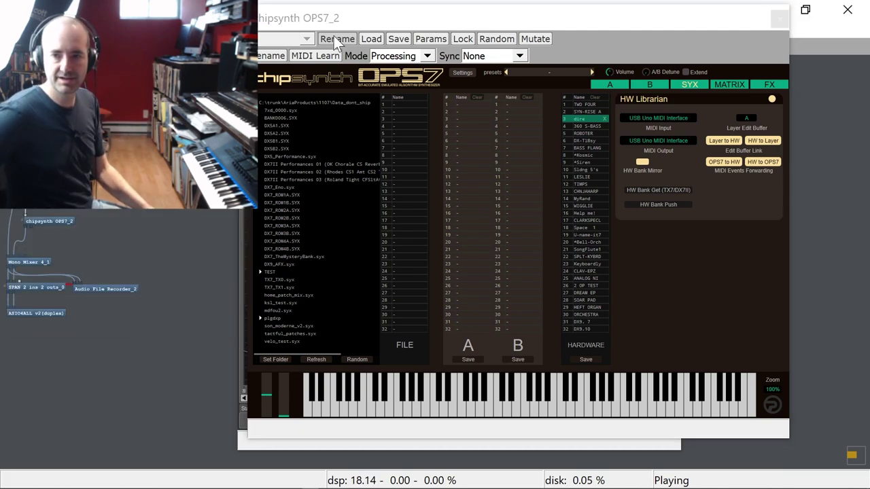
# Step: Reposition the chipsynth OPS7 window to the left, in front of the SPAN analyzer
pyautogui.moveTo(353, 19); pyautogui.dragTo(182, 28)
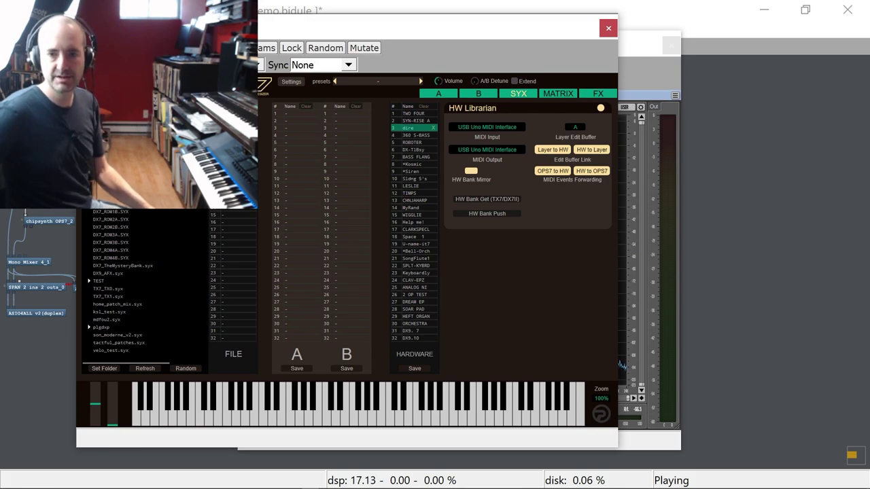
pyautogui.moveTo(182, 29); pyautogui.dragTo(191, 29)
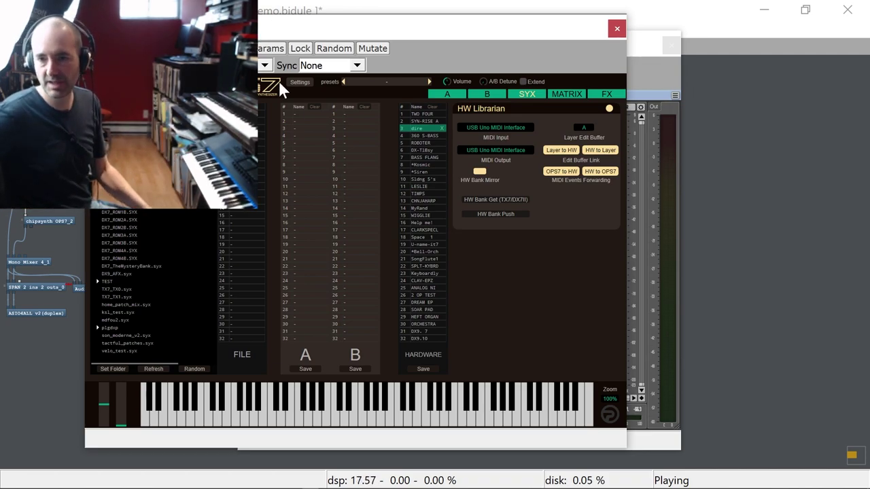
# Step: Set DAC Bits to 15 to emulate a DX7 mk2, shifting the window to reveal SPAN
pyautogui.click(299, 82)
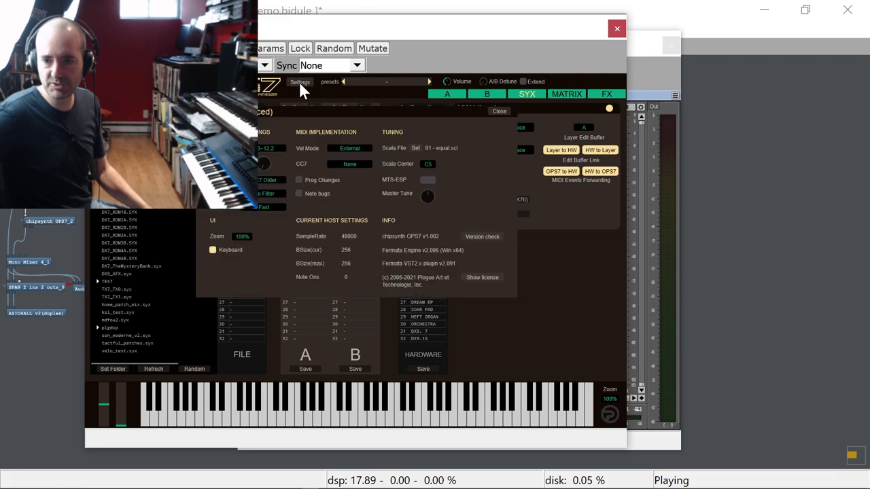
pyautogui.click(268, 151)
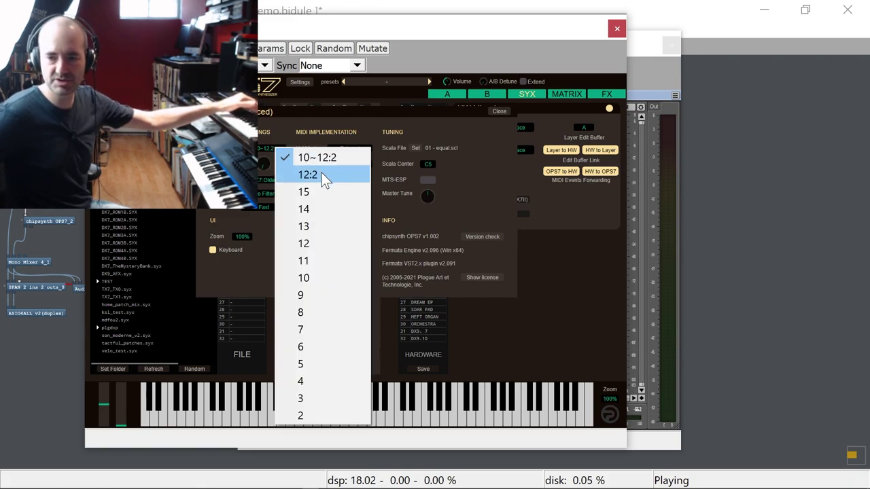
pyautogui.click(320, 176)
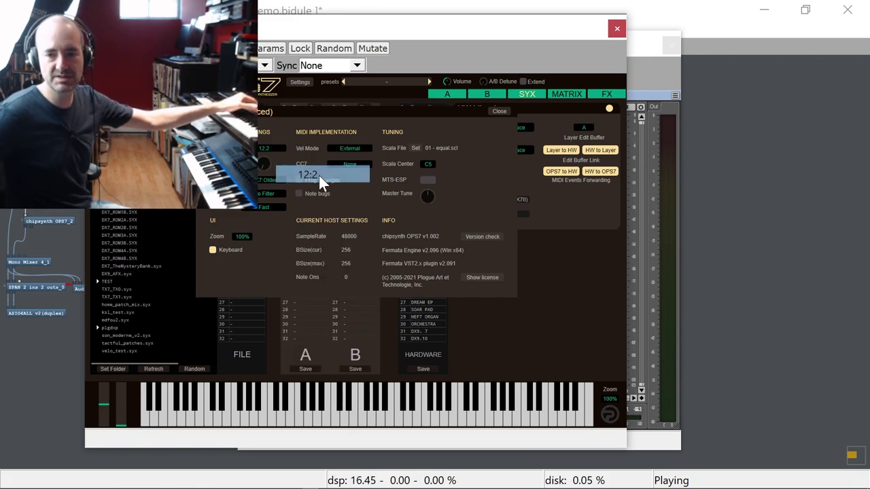
pyautogui.click(273, 150)
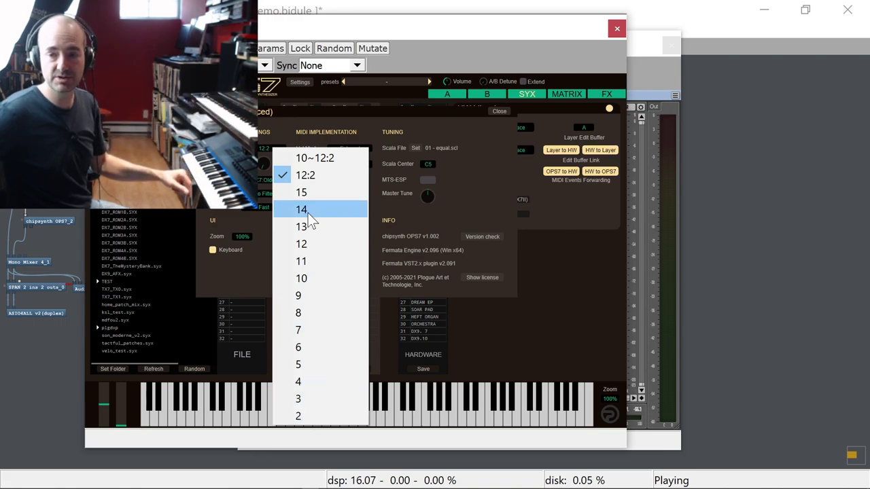
pyautogui.click(305, 193)
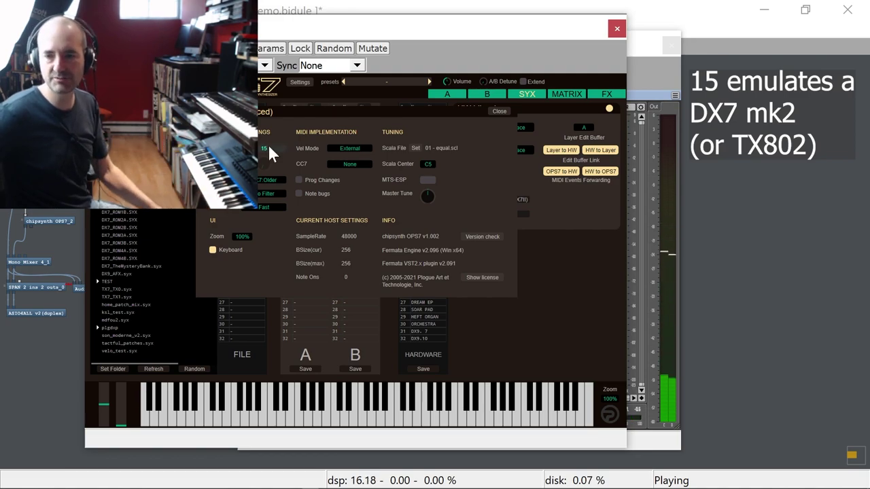
pyautogui.moveTo(307, 25); pyautogui.dragTo(209, 53)
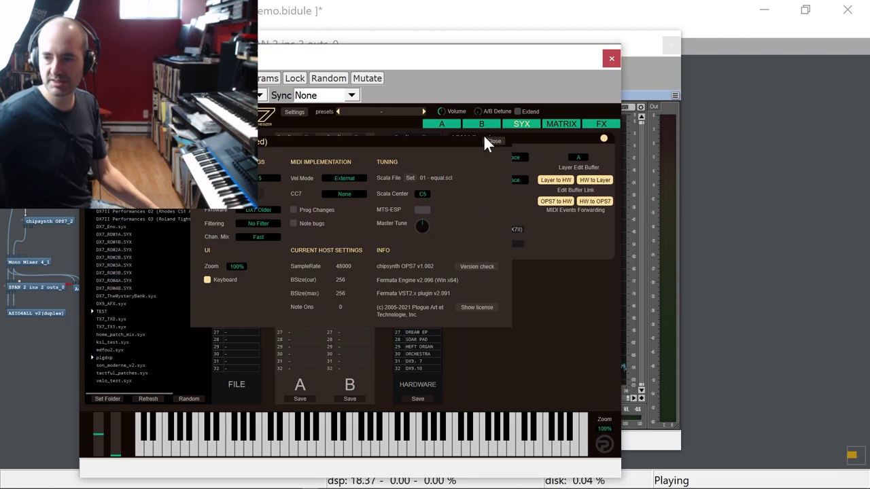
pyautogui.click(491, 141)
# Step: Return to the SYX page and select hardware patch 31, DX9. 7
pyautogui.click(450, 124)
pyautogui.click(516, 124)
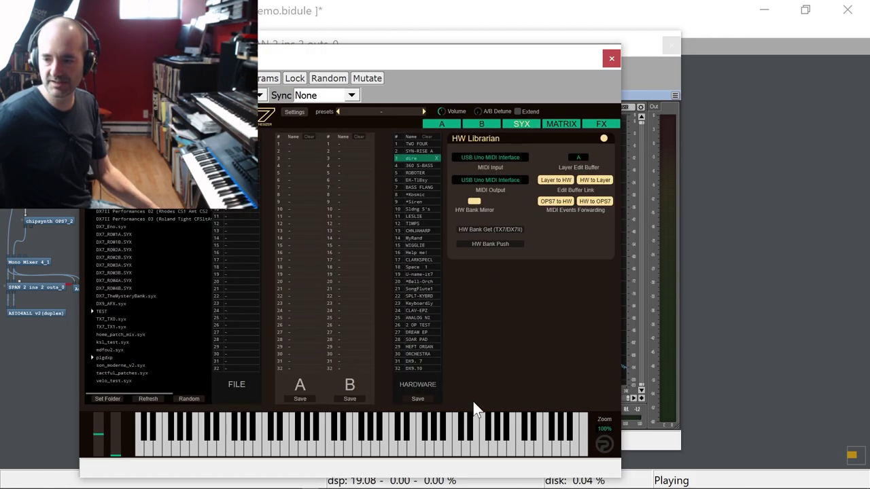
pyautogui.click(421, 361)
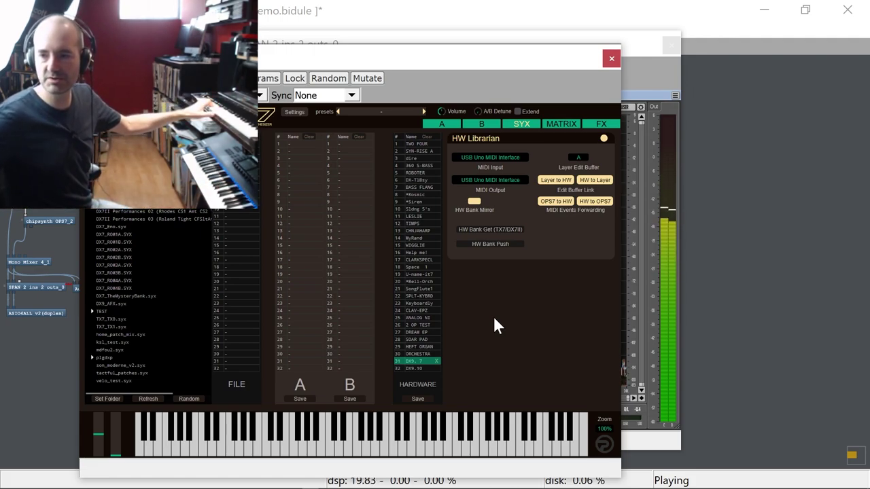
# Step: Place the synth window to the right and SPAN to the left, then raise the synth
pyautogui.moveTo(338, 59); pyautogui.dragTo(765, 48)
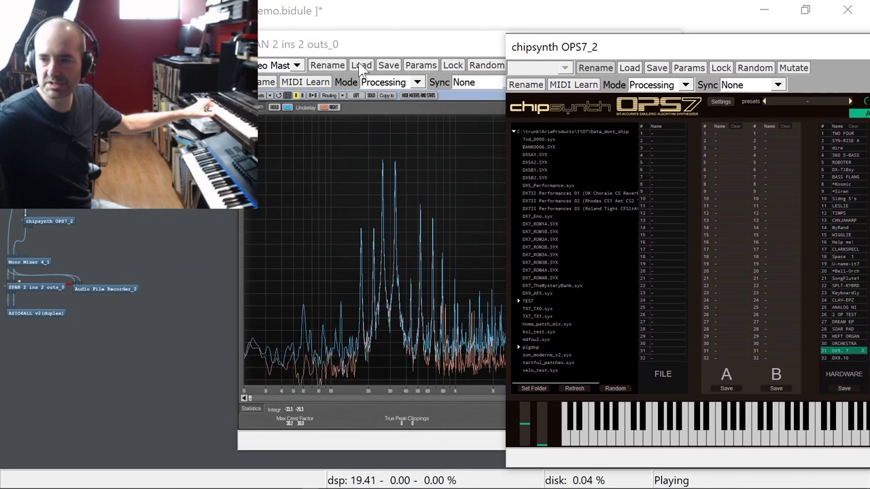
pyautogui.moveTo(395, 53); pyautogui.dragTo(241, 50)
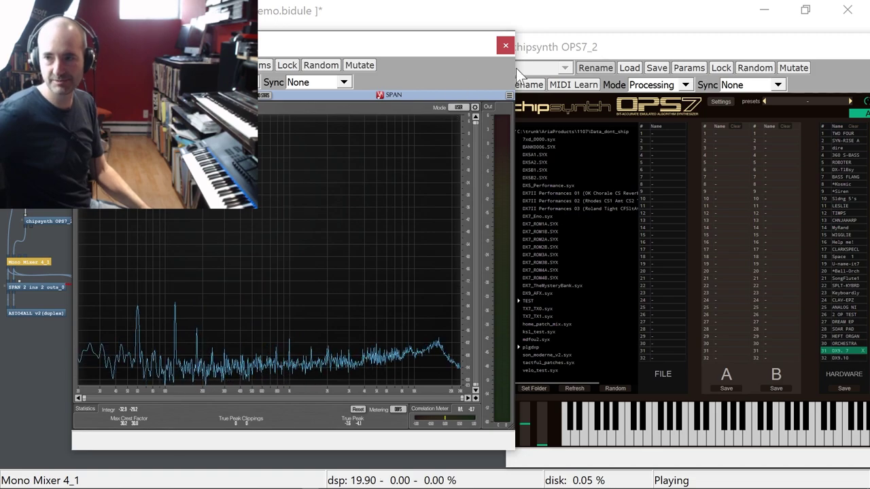
pyautogui.moveTo(550, 49); pyautogui.dragTo(337, 45)
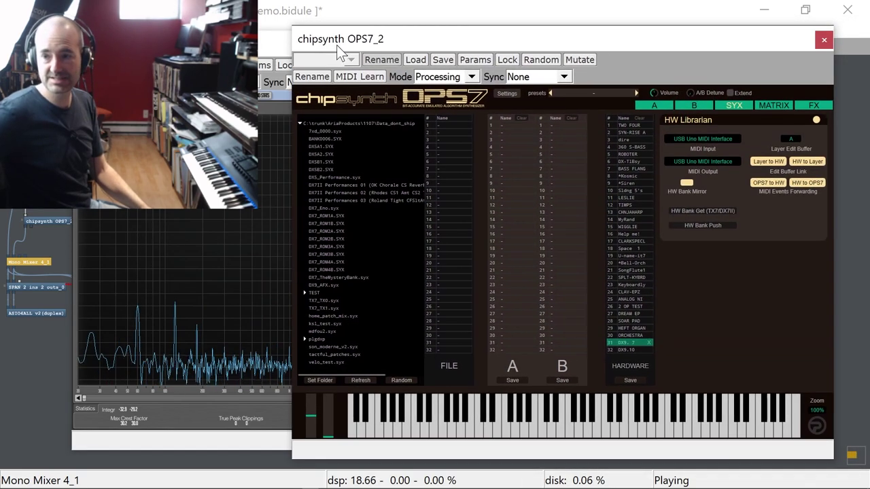
# Step: In the advanced settings, set DAC Bits to 10~12:2
pyautogui.click(504, 94)
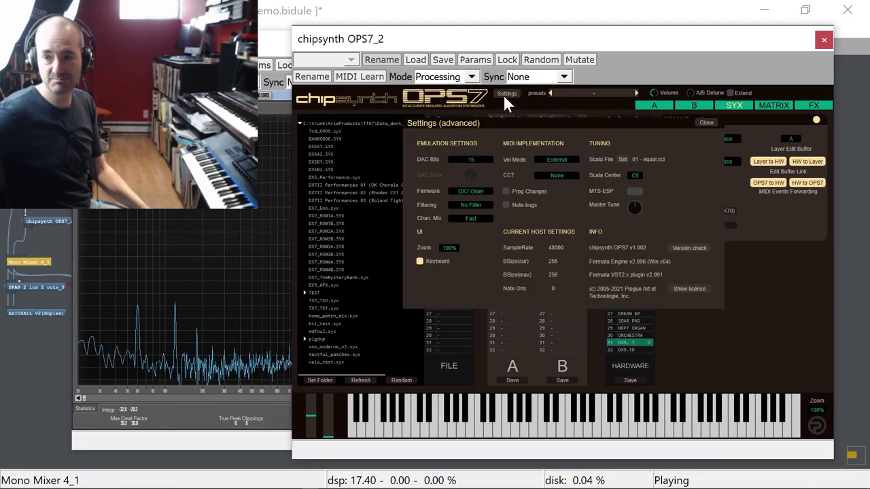
pyautogui.click(470, 161)
pyautogui.click(504, 170)
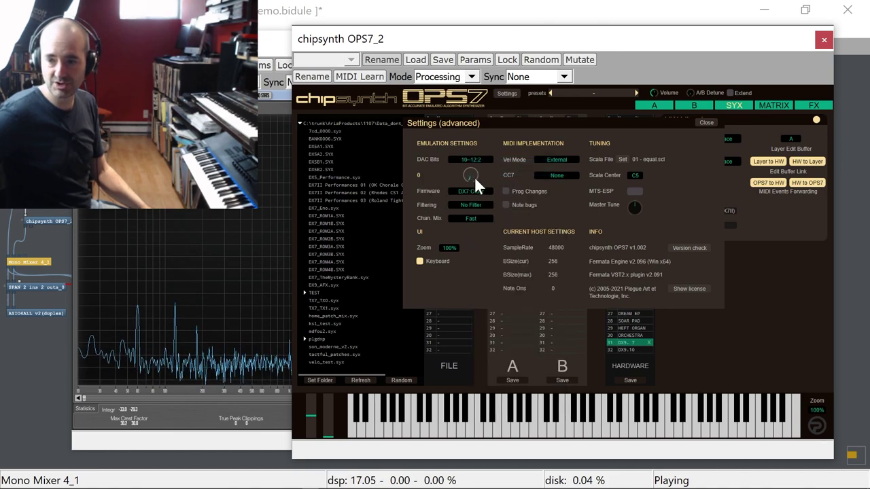
pyautogui.scroll(1, 474, 175)
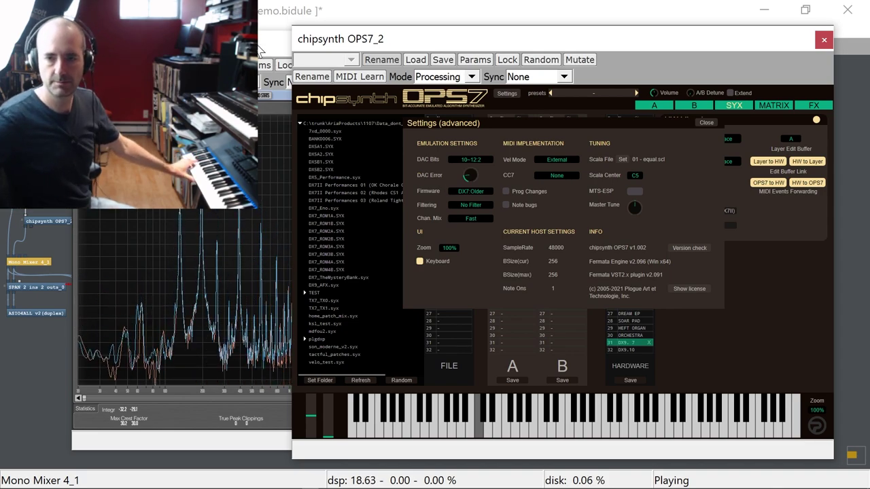
# Step: Compare the spectrum in SPAN, then set the DAC Error knob to 3
pyautogui.moveTo(259, 48); pyautogui.dragTo(225, 40)
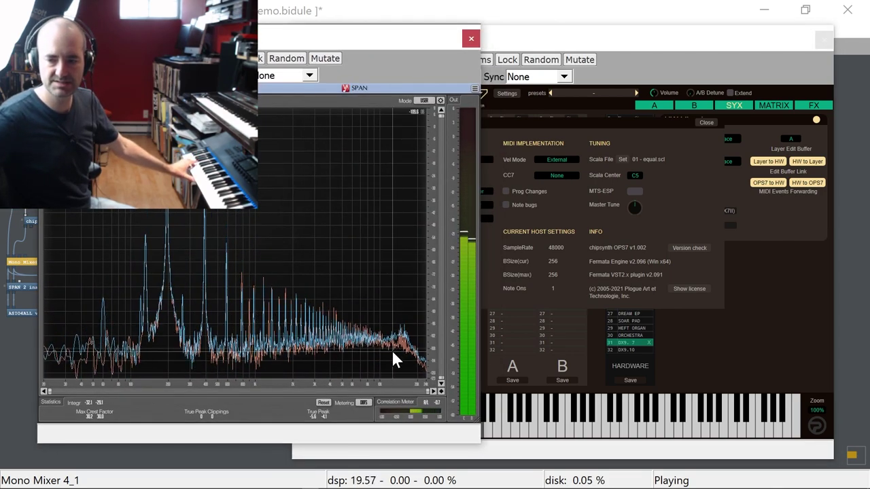
pyautogui.click(535, 38)
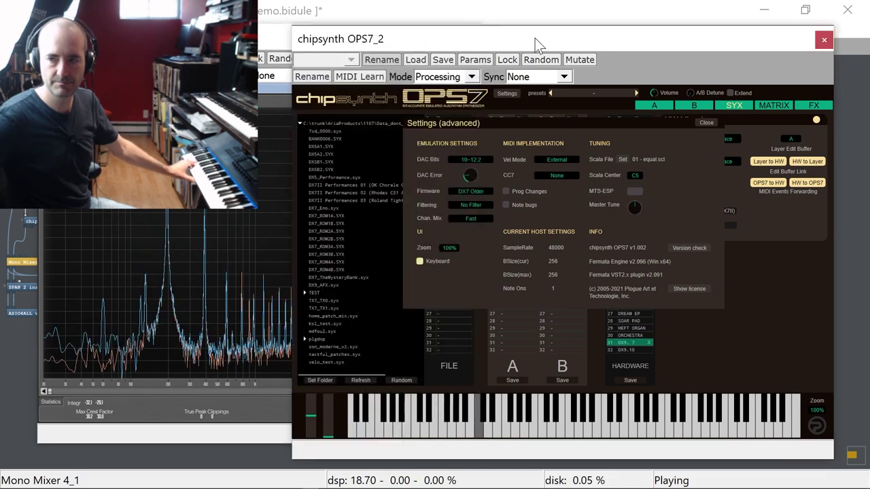
pyautogui.moveTo(471, 173)
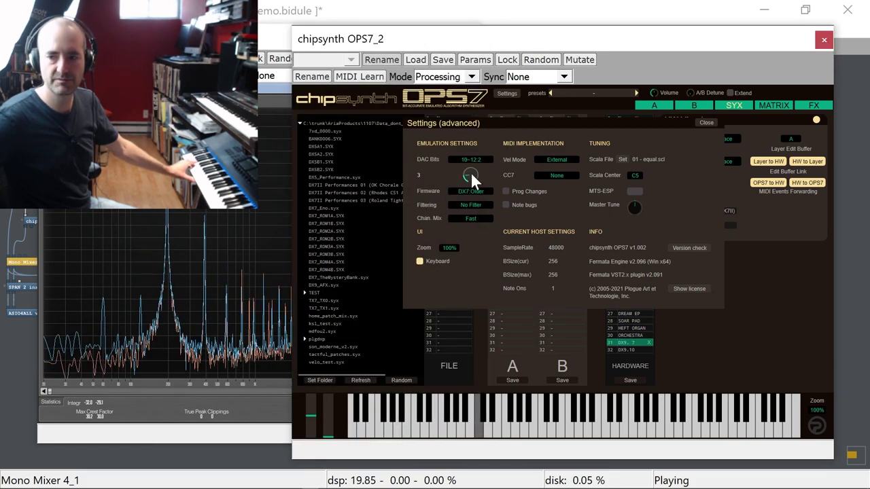
pyautogui.moveTo(470, 172); pyautogui.dragTo(480, 218)
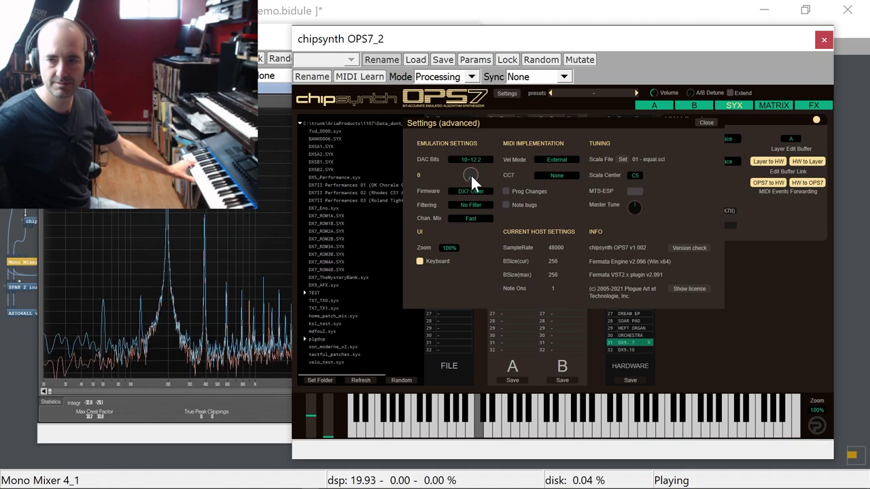
pyautogui.scroll(1, 474, 182)
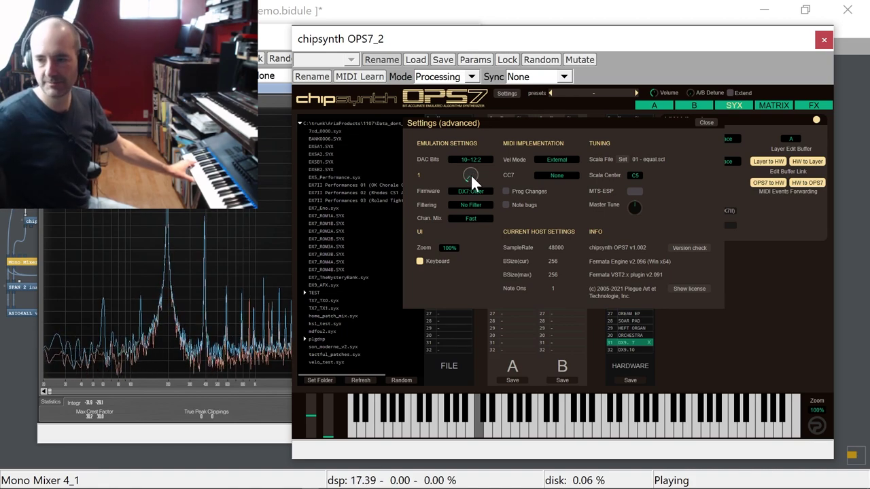
pyautogui.scroll(2, 474, 182)
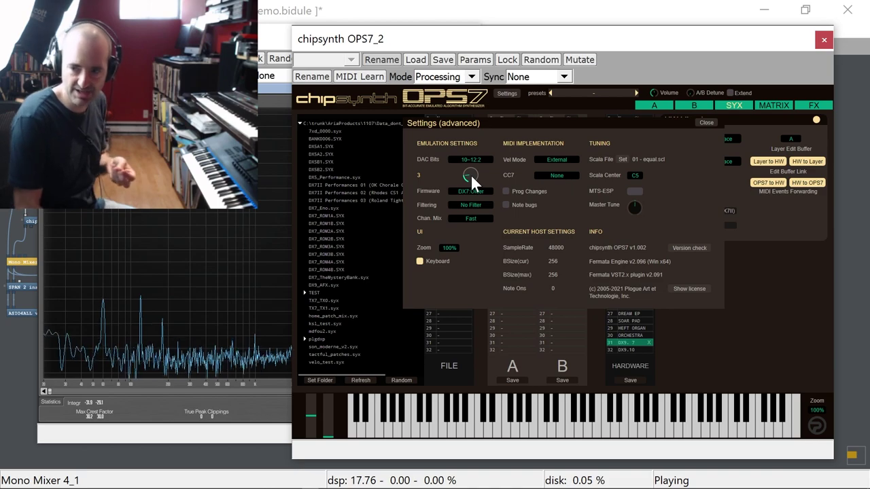
# Step: Audition DAC Bits 8, revert to 10~12:2, and switch firmware to DX7 Newer
pyautogui.click(471, 159)
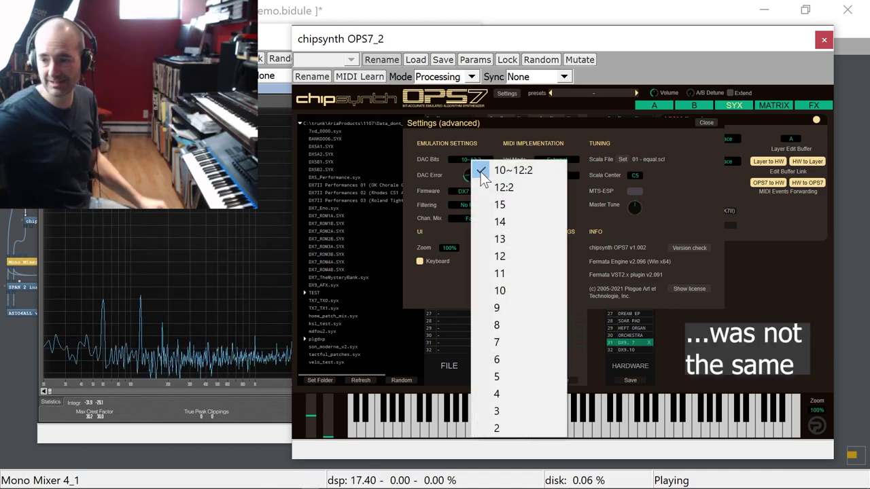
pyautogui.click(496, 321)
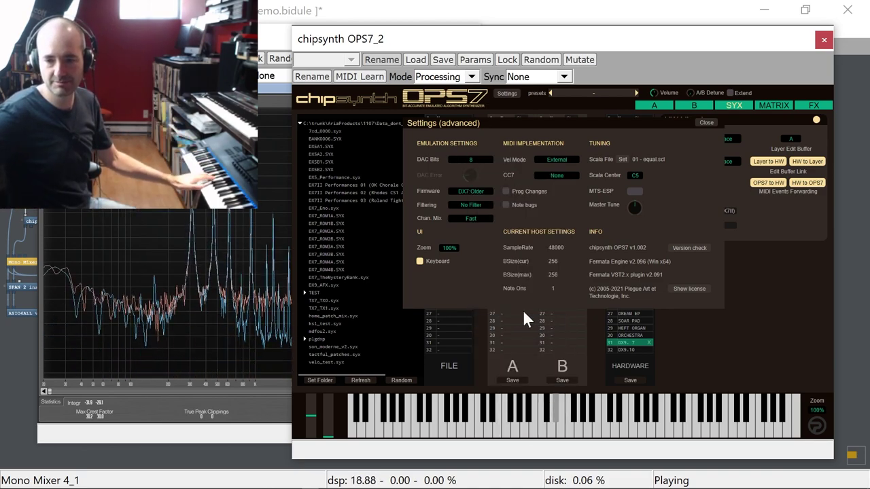
pyautogui.click(473, 161)
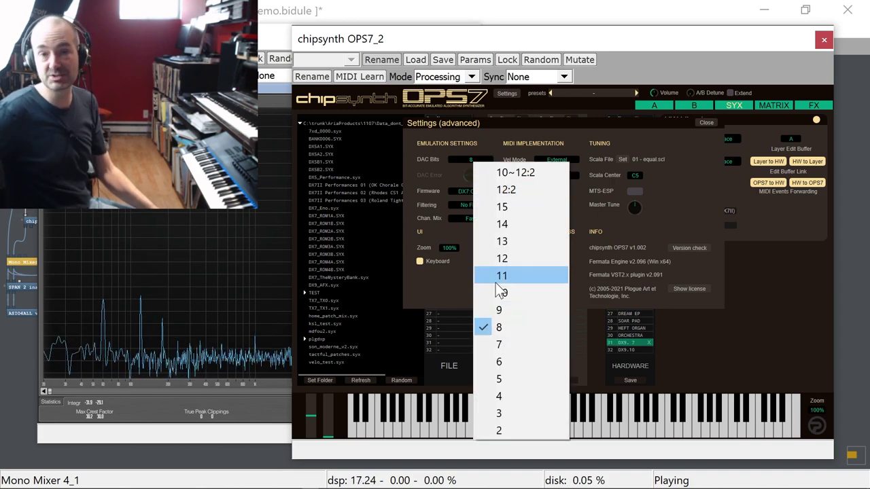
pyautogui.click(516, 173)
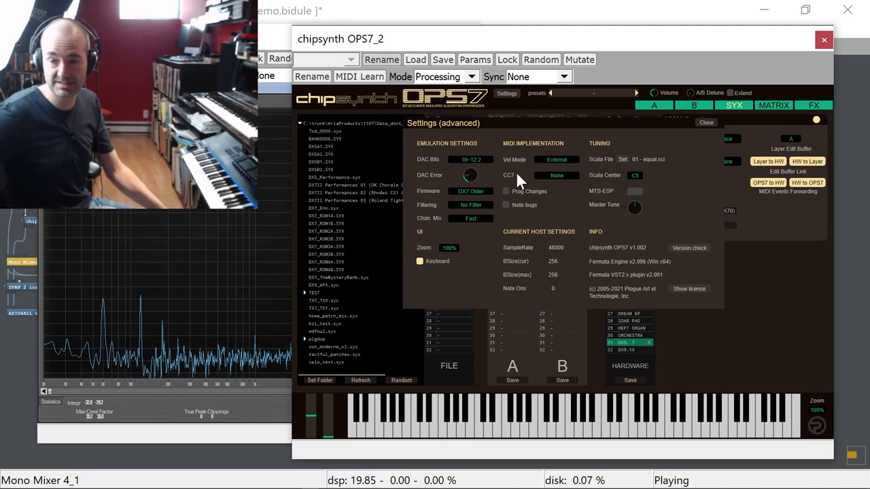
pyautogui.click(470, 192)
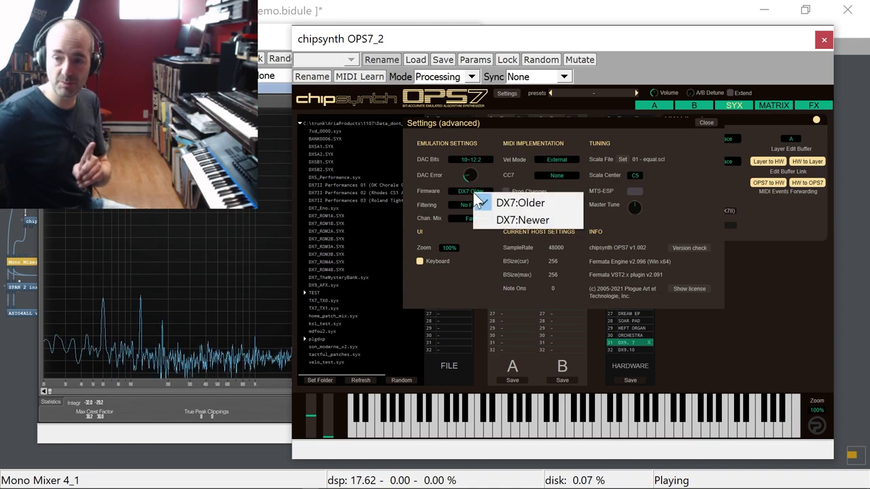
pyautogui.click(512, 219)
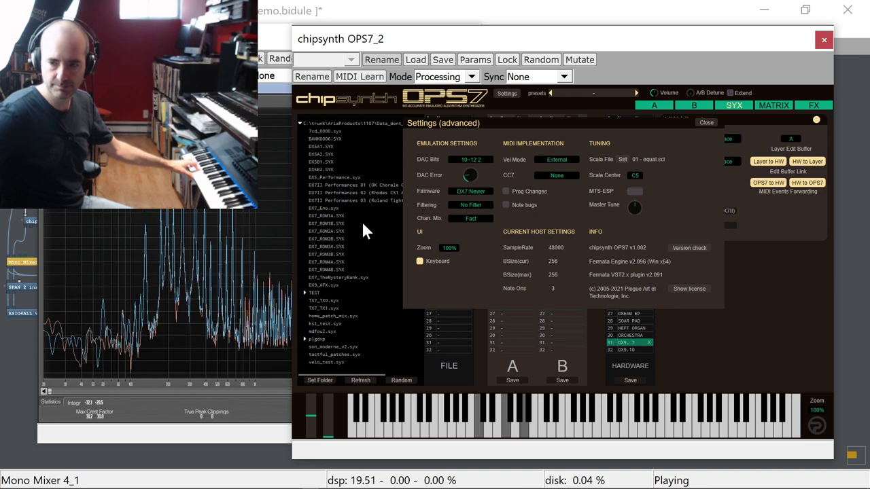
# Step: Close Settings, raise SPAN, shift the OPS7 window right, and reopen its advanced settings
pyautogui.click(707, 122)
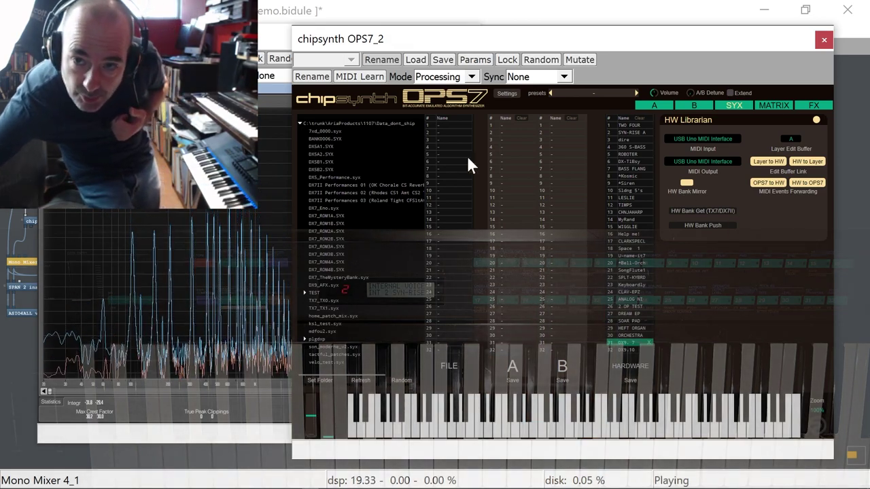
pyautogui.moveTo(262, 42); pyautogui.dragTo(242, 77)
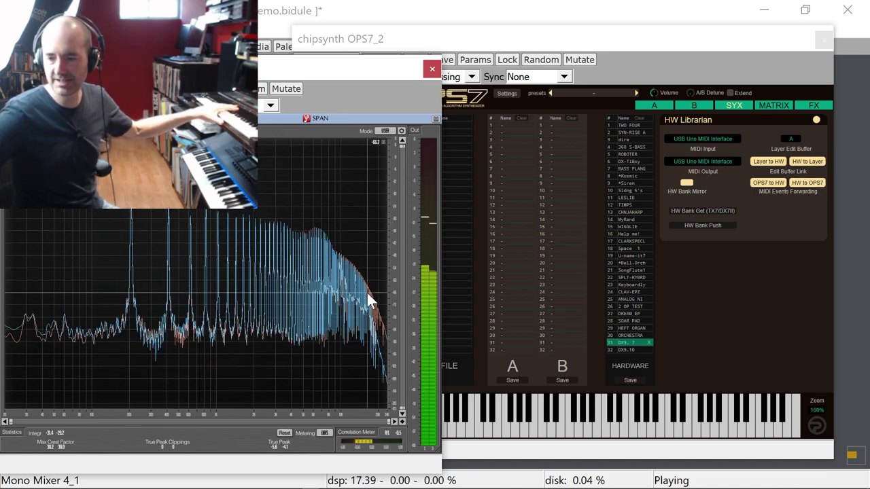
pyautogui.moveTo(498, 39); pyautogui.dragTo(574, 34)
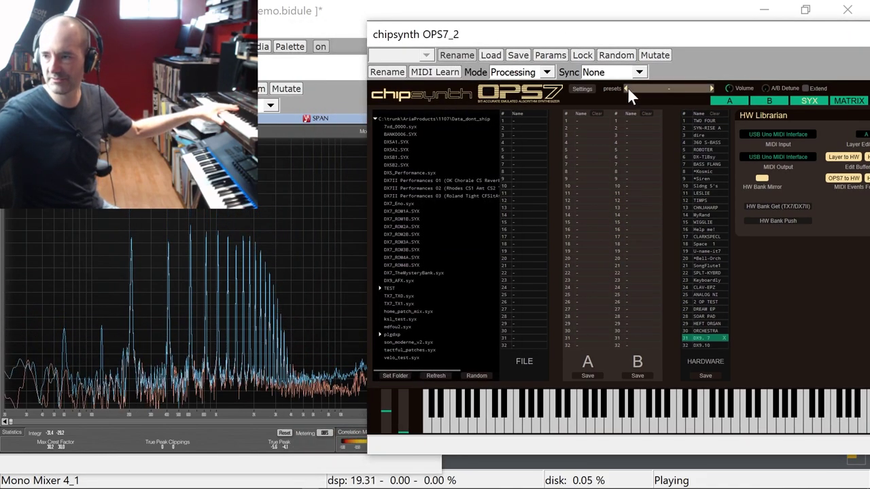
pyautogui.click(590, 90)
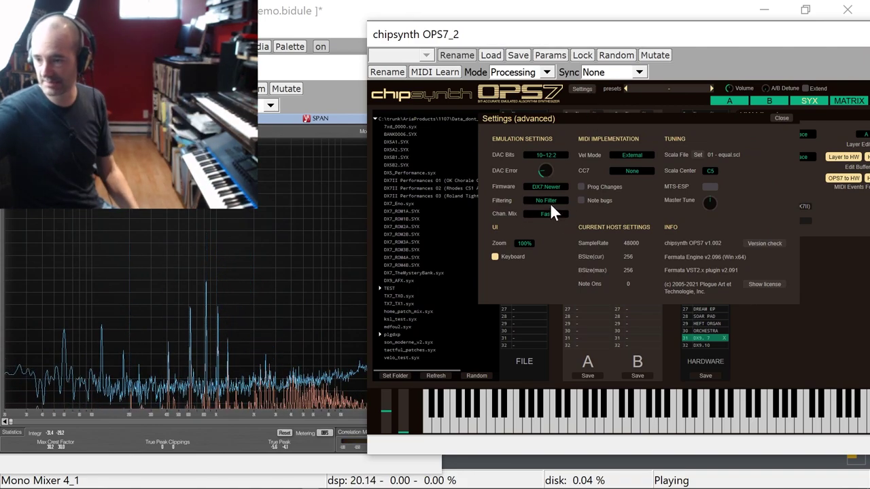
# Step: Set Filtering to Ref Keyboard, checking the result in SPAN
pyautogui.click(549, 199)
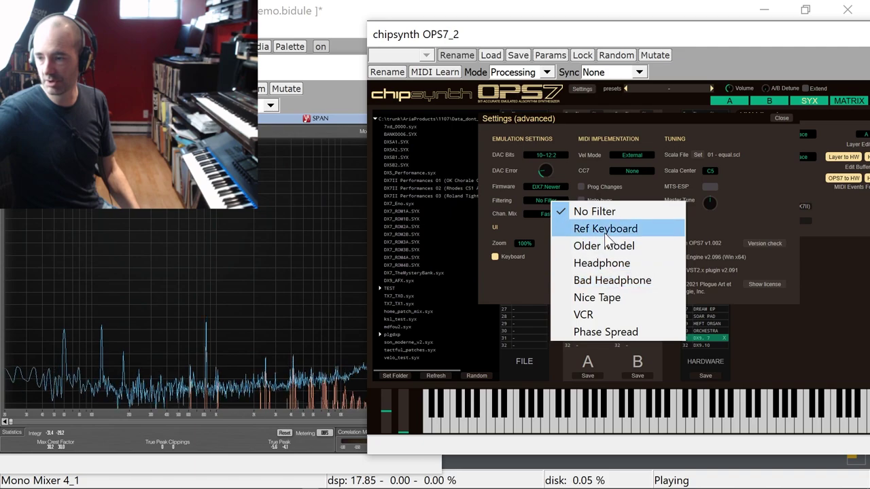
pyautogui.click(603, 230)
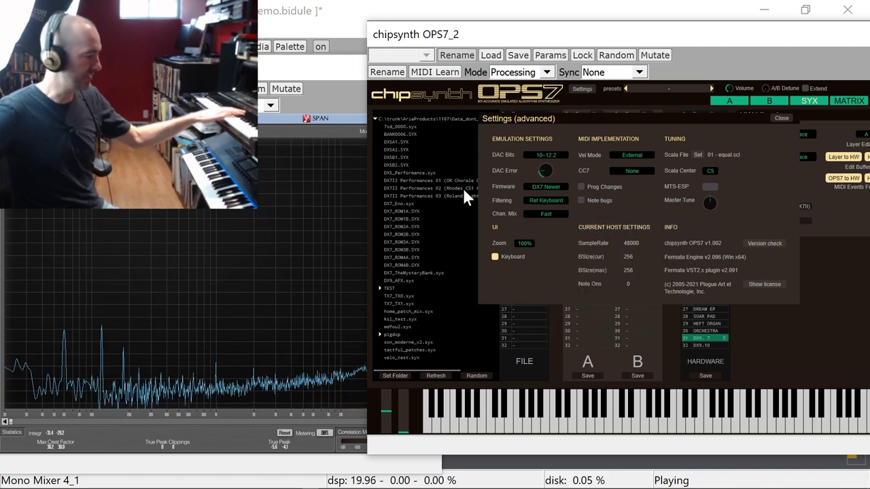
pyautogui.moveTo(421, 39); pyautogui.dragTo(474, 41)
pyautogui.click(308, 66)
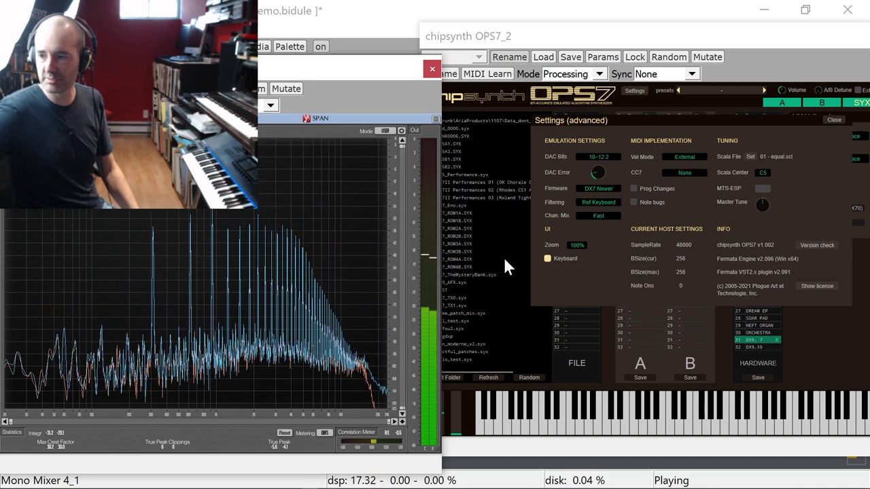
pyautogui.click(603, 203)
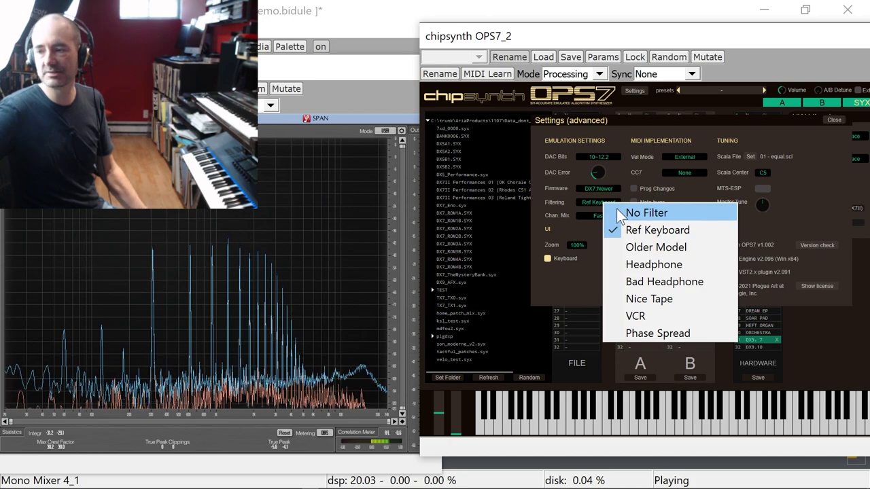
pyautogui.click(597, 221)
# Step: Set Chan. Mix to Accurate after trying Fast, then close the advanced settings
pyautogui.click(601, 215)
pyautogui.click(621, 243)
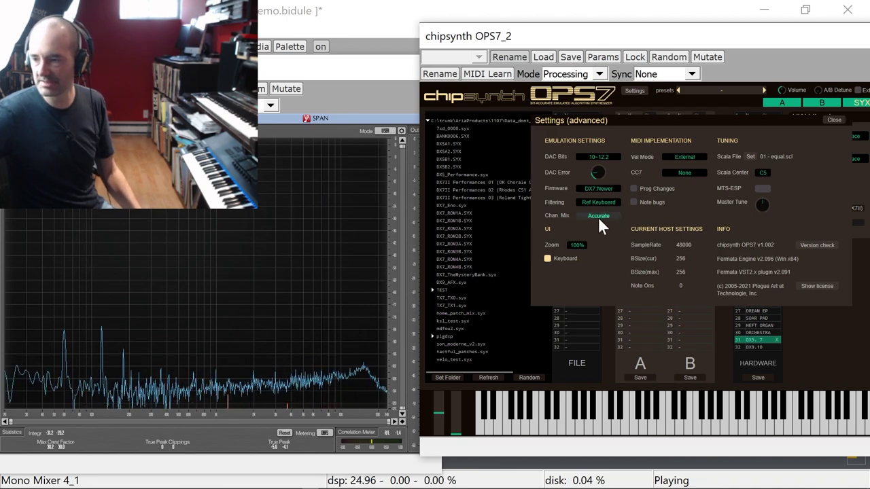
pyautogui.click(600, 217)
pyautogui.click(616, 227)
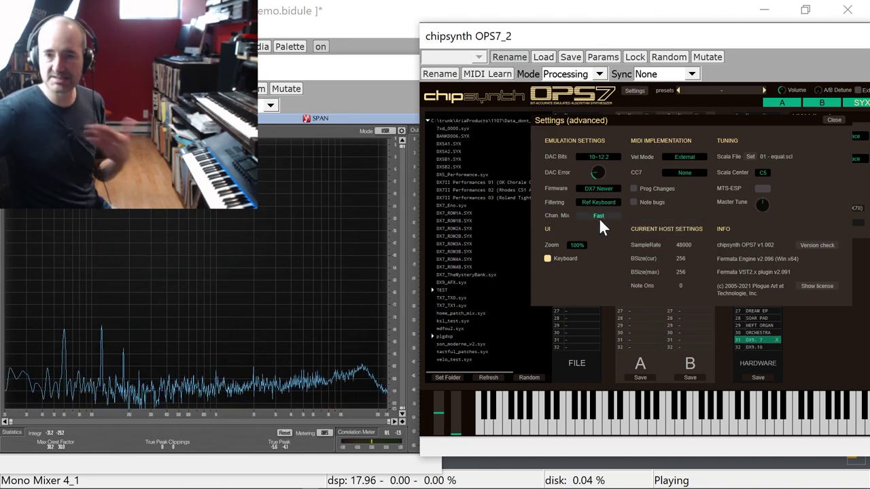
pyautogui.click(600, 218)
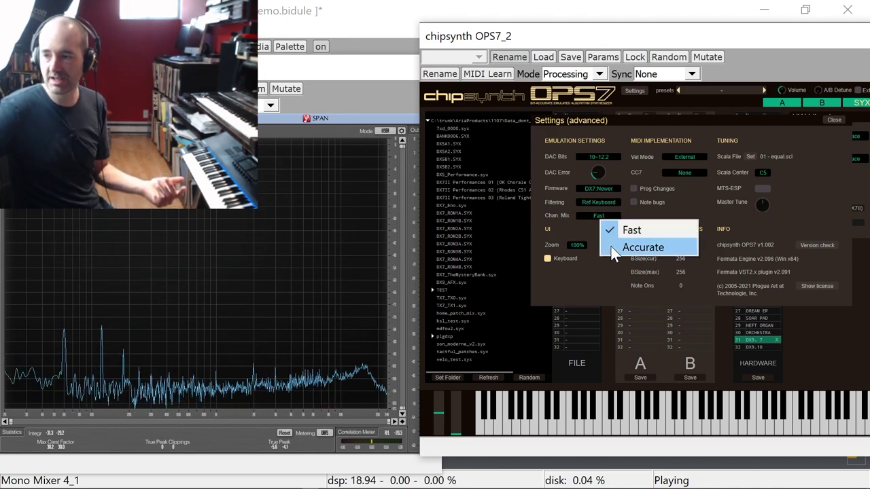
pyautogui.click(612, 247)
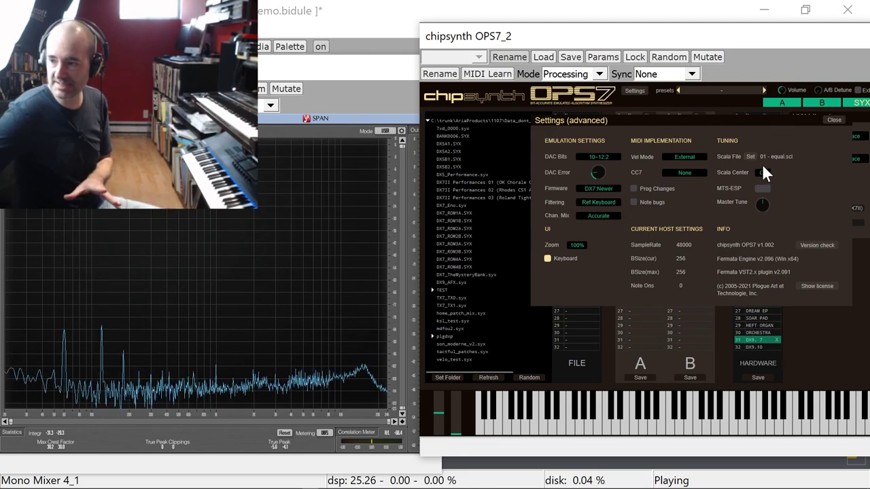
pyautogui.click(834, 120)
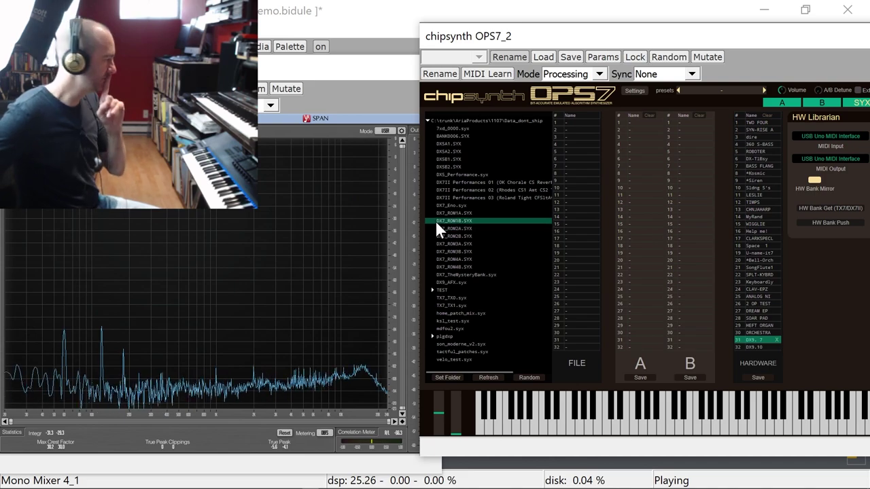
# Step: Load hardware patch 22 SPLT-KYBRD, keep the analyzer visible, and show the A patch page
pyautogui.moveTo(536, 33); pyautogui.dragTo(369, 32)
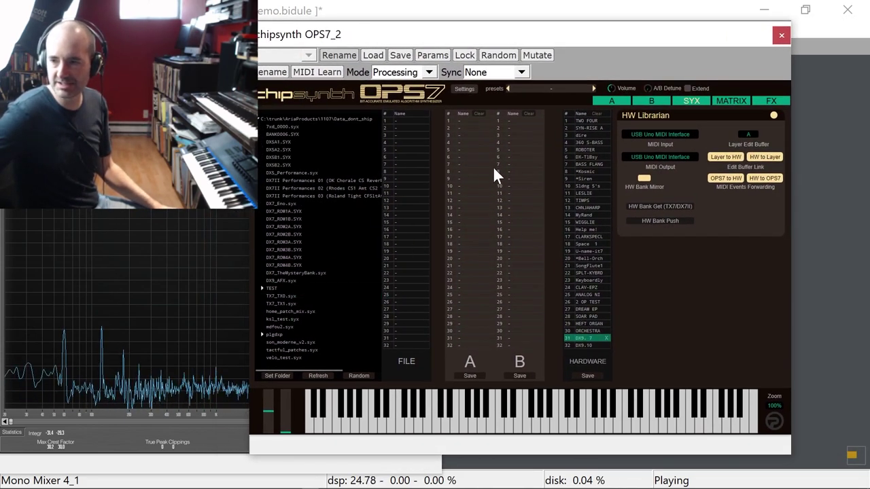
pyautogui.click(590, 272)
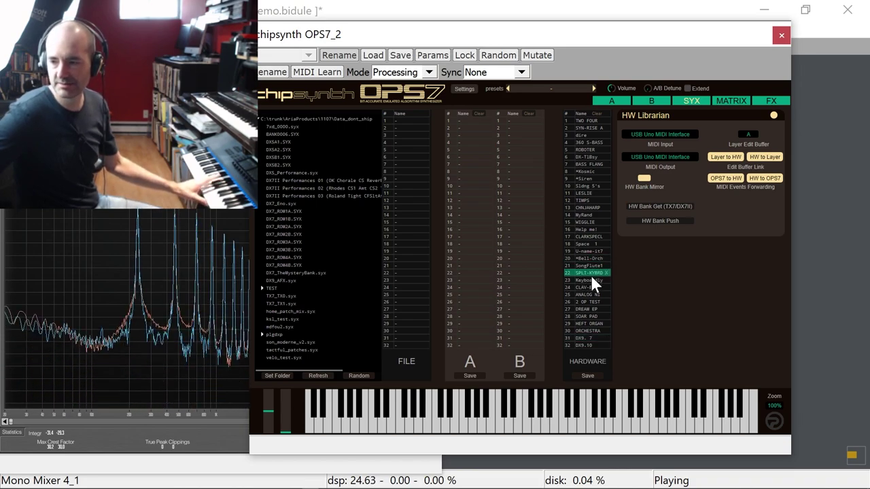
pyautogui.moveTo(516, 34); pyautogui.dragTo(669, 33)
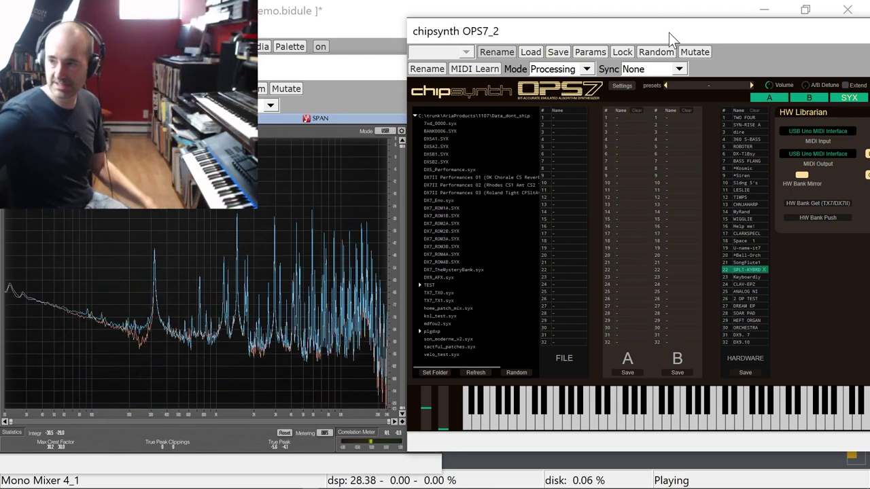
pyautogui.click(752, 99)
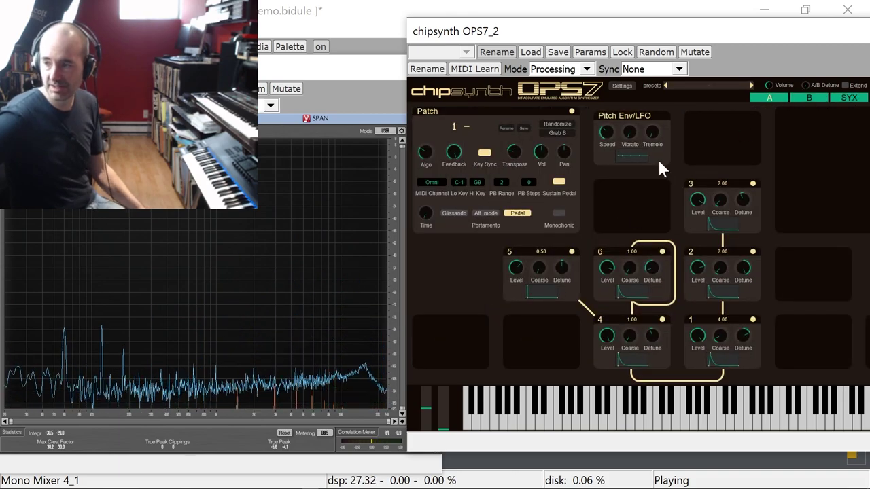
# Step: Return to the SYX librarian and load the PlgDxP2(1).syx bank, then PlgDxP7(1).syx
pyautogui.moveTo(807, 29); pyautogui.dragTo(755, 19)
pyautogui.click(795, 87)
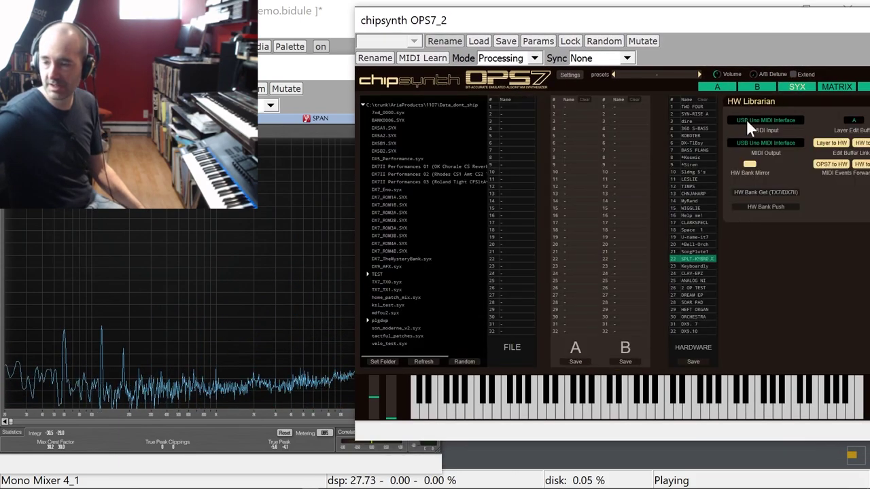
pyautogui.click(467, 362)
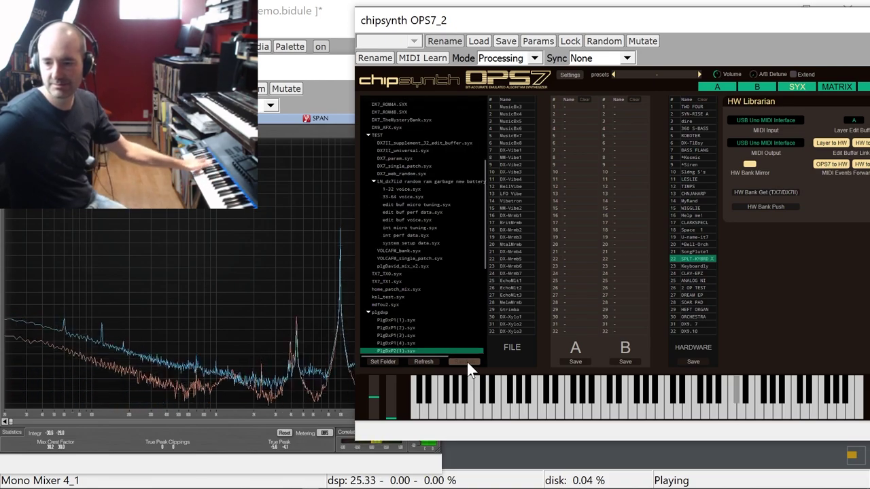
pyautogui.click(467, 362)
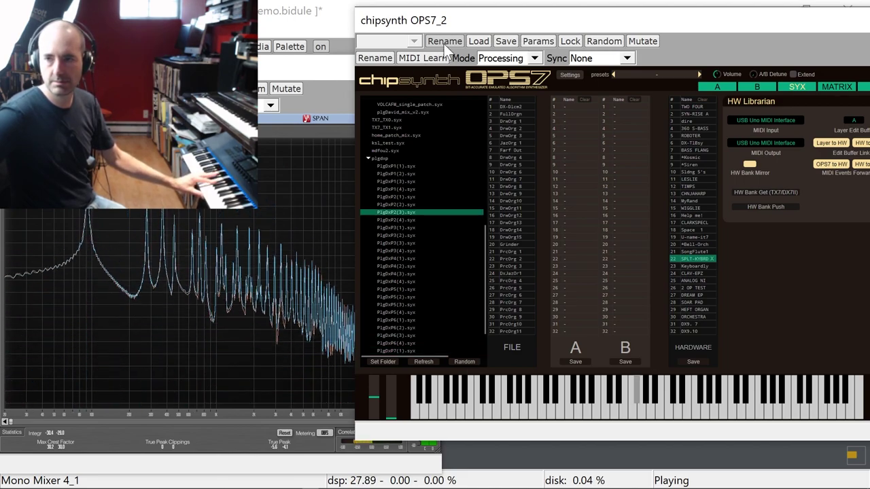
# Step: Load random bank files until PigDxP2(2).syx is in the FILE list, with patch 12 DX-Bel 5 loaded
pyautogui.moveTo(458, 29); pyautogui.dragTo(500, 26)
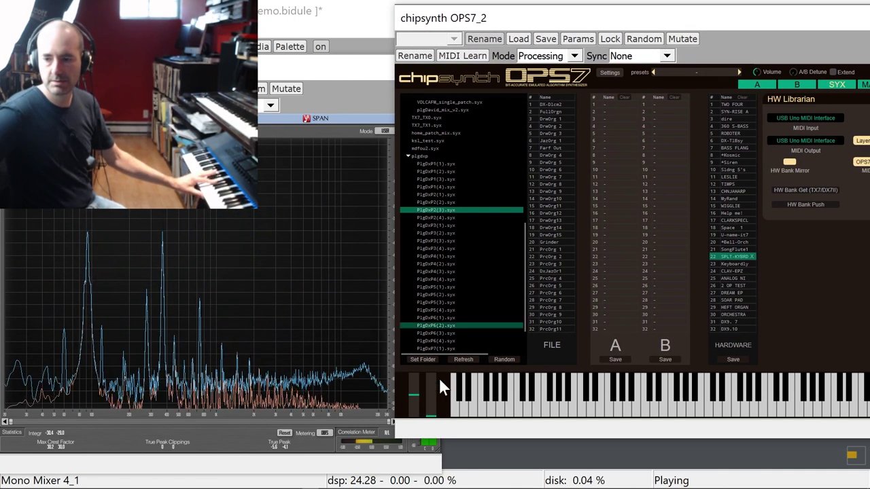
pyautogui.click(506, 359)
pyautogui.click(506, 359)
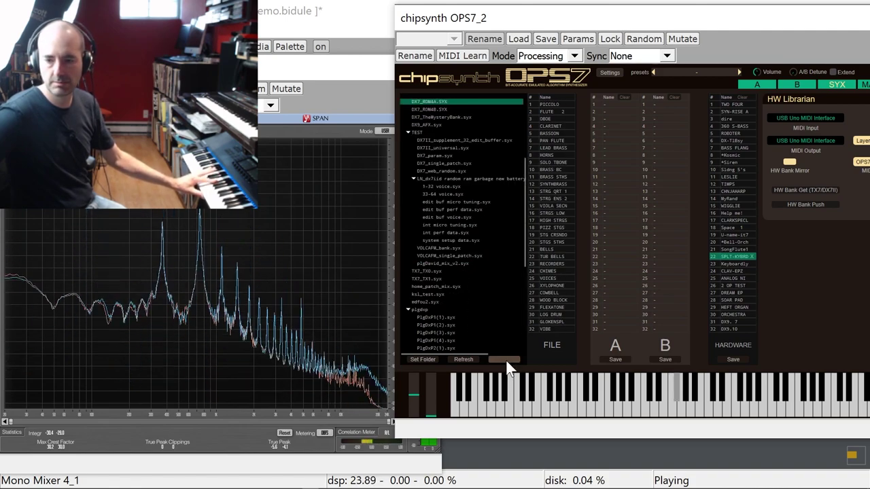
pyautogui.click(506, 359)
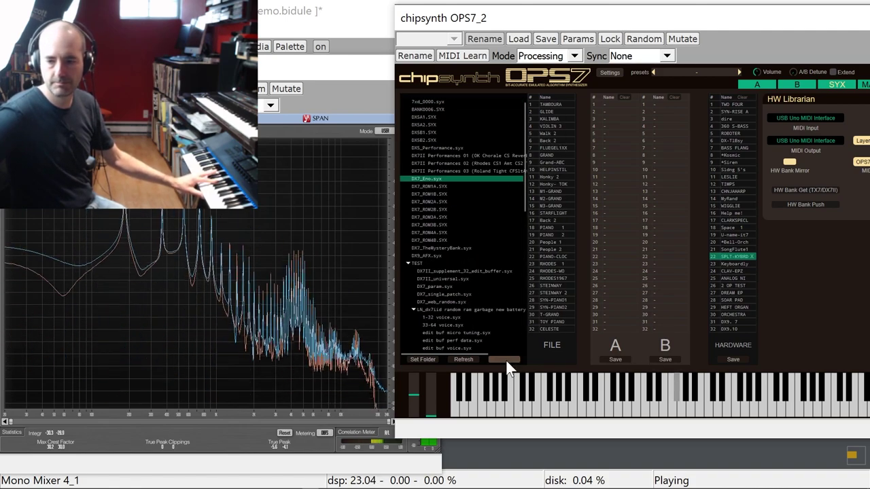
pyautogui.click(506, 359)
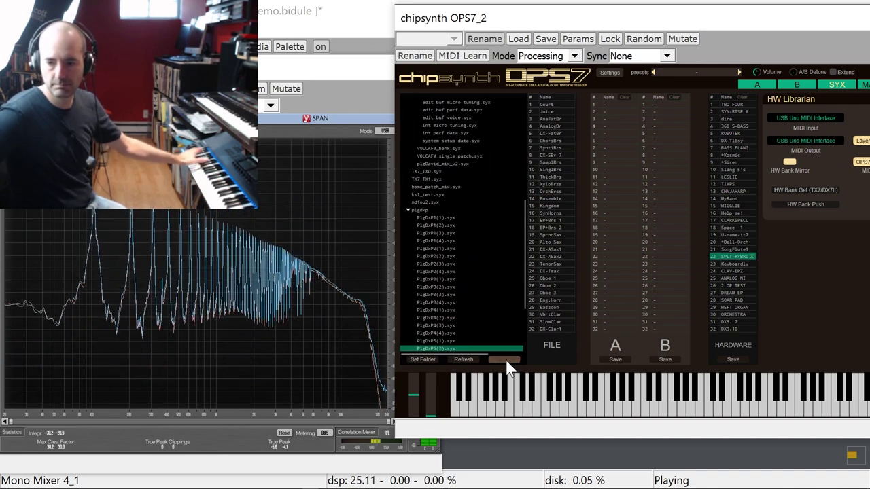
pyautogui.click(505, 359)
pyautogui.click(506, 359)
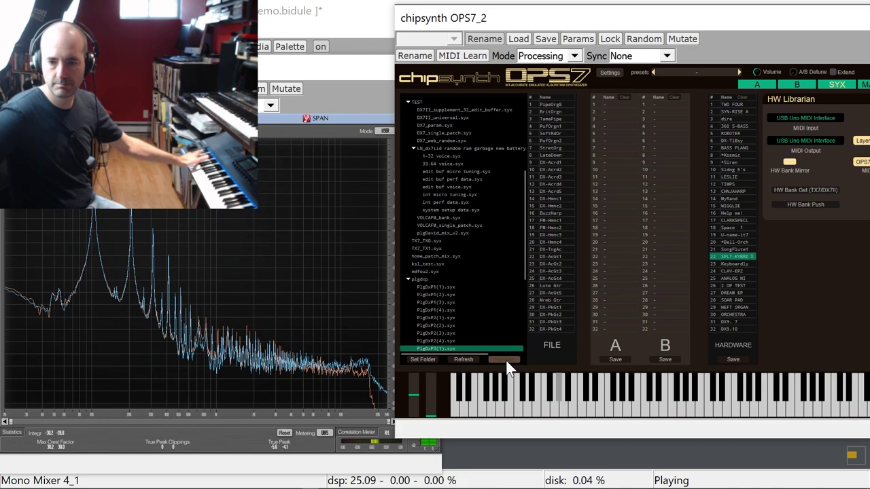
pyautogui.click(506, 359)
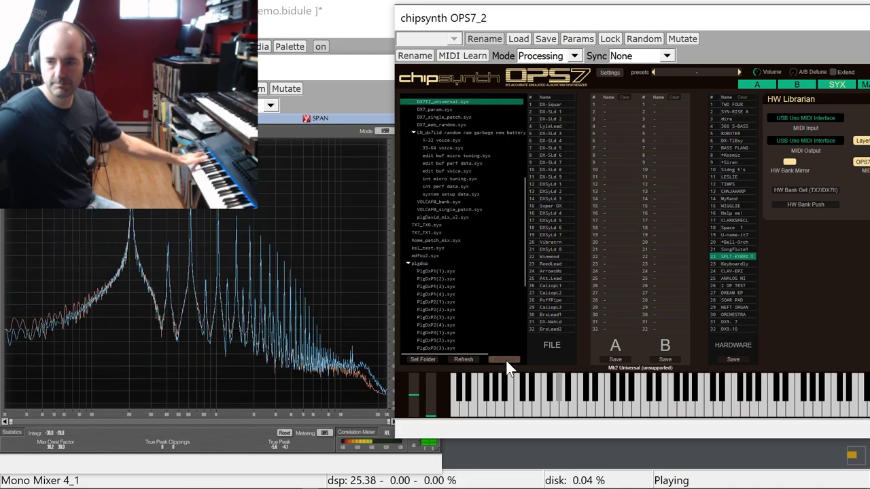
pyautogui.click(505, 359)
pyautogui.click(506, 359)
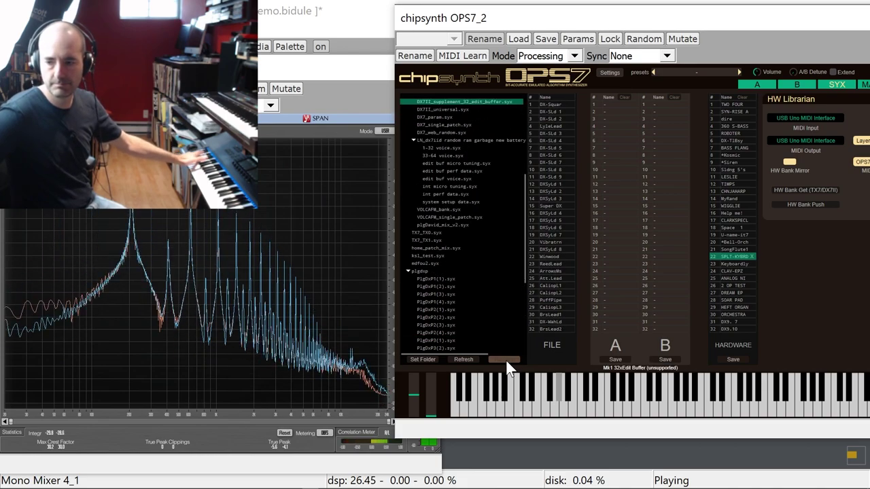
pyautogui.click(506, 359)
pyautogui.click(506, 359)
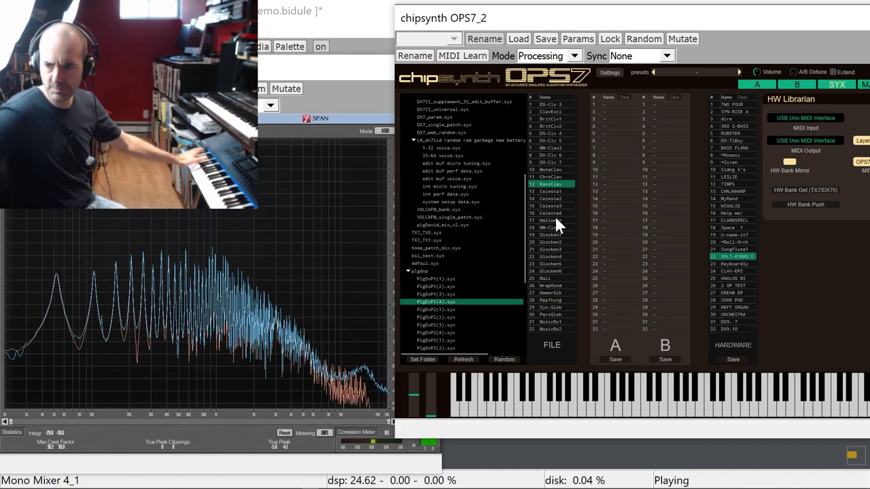
pyautogui.click(509, 361)
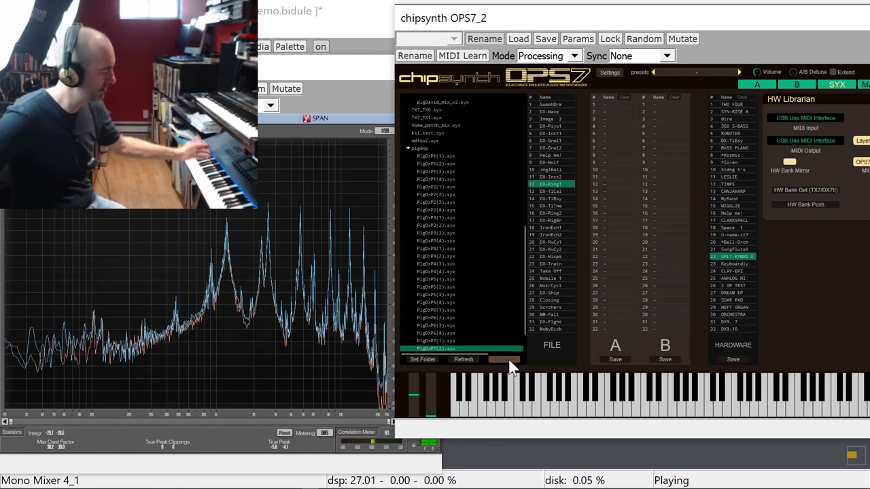
pyautogui.click(509, 360)
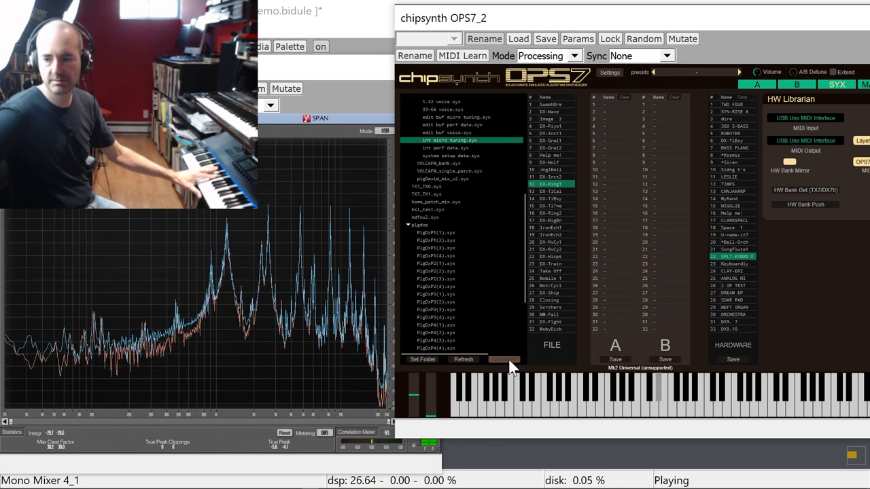
pyautogui.click(505, 361)
pyautogui.click(505, 360)
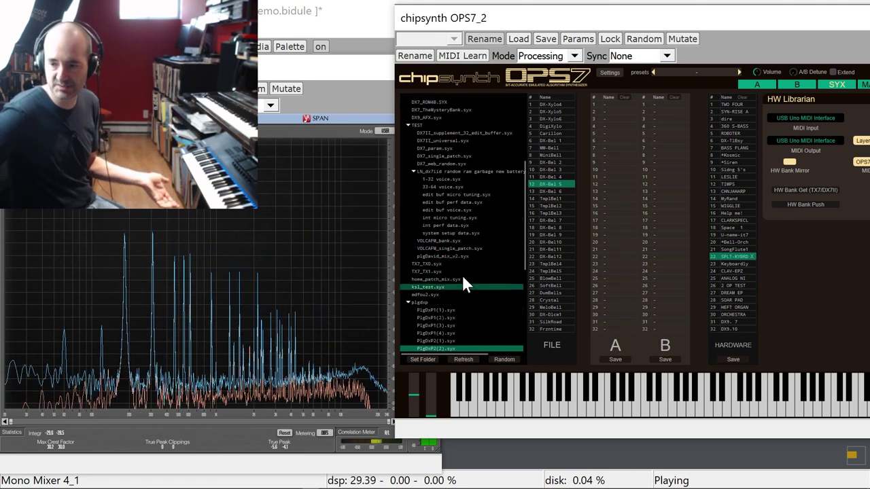
# Step: Back on the A patch page, randomize the patch ten times, ending with operators 3 and 1 as carriers
pyautogui.click(752, 85)
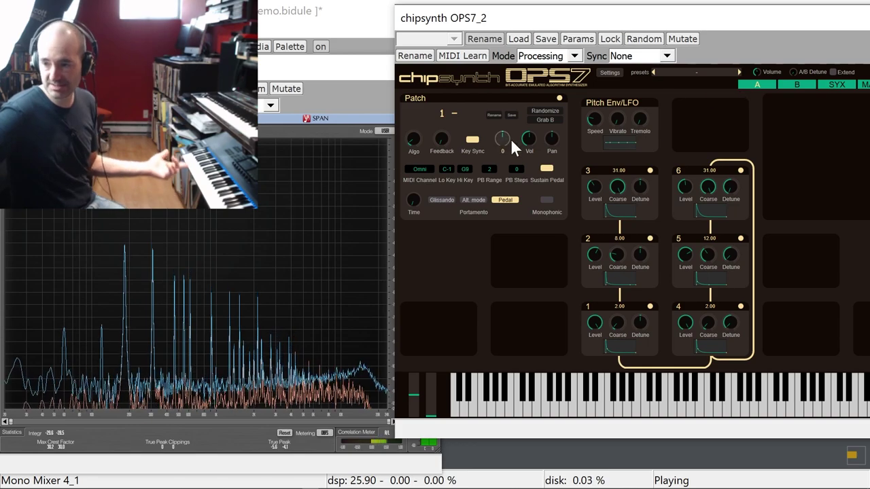
pyautogui.click(546, 113)
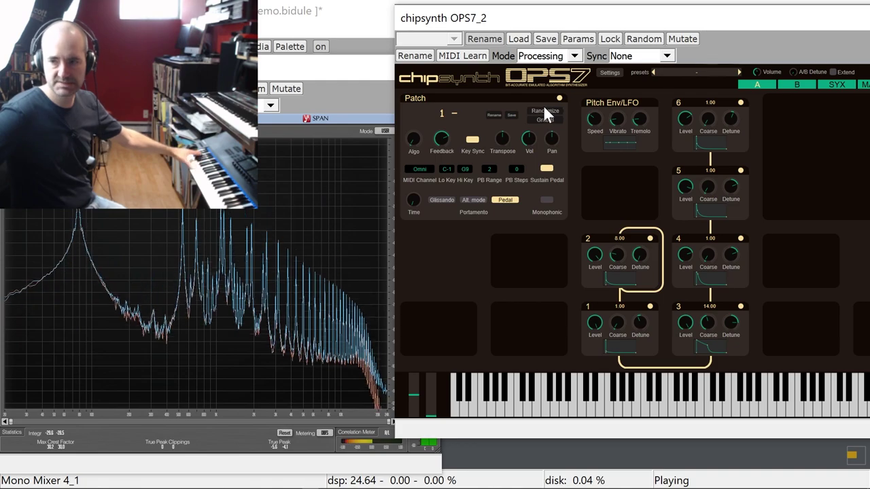
pyautogui.click(541, 109)
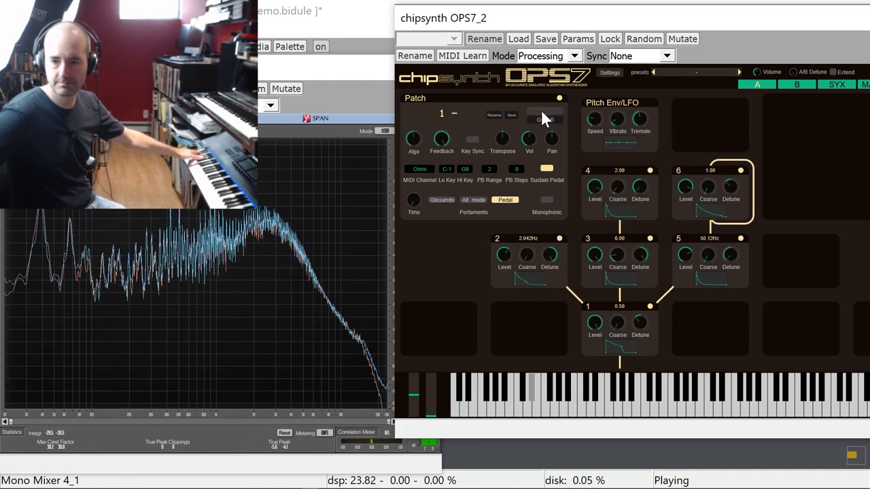
pyautogui.click(541, 109)
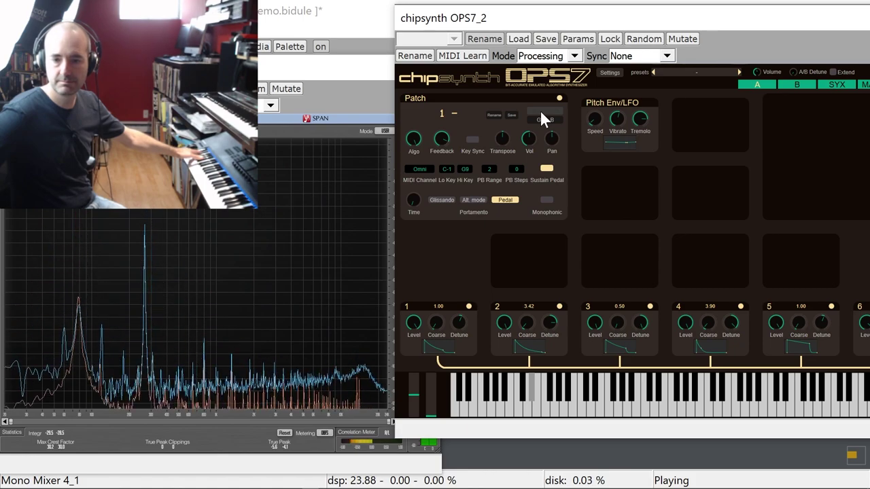
pyautogui.click(541, 111)
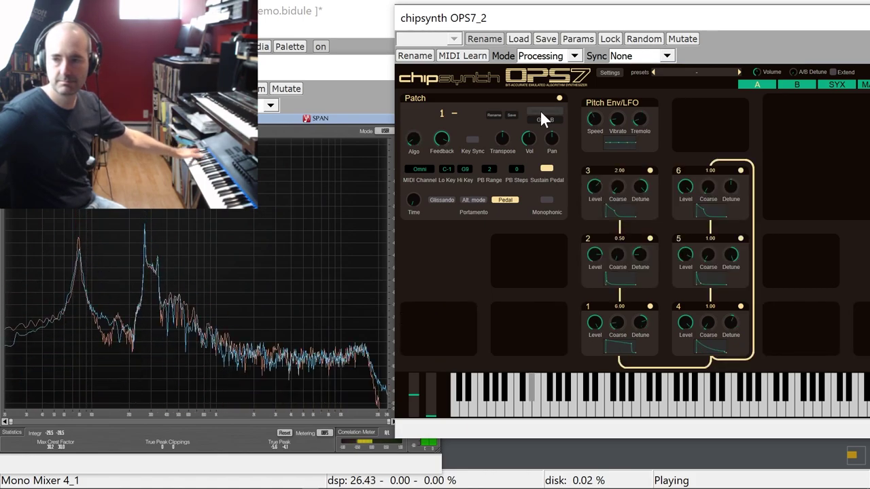
pyautogui.click(541, 112)
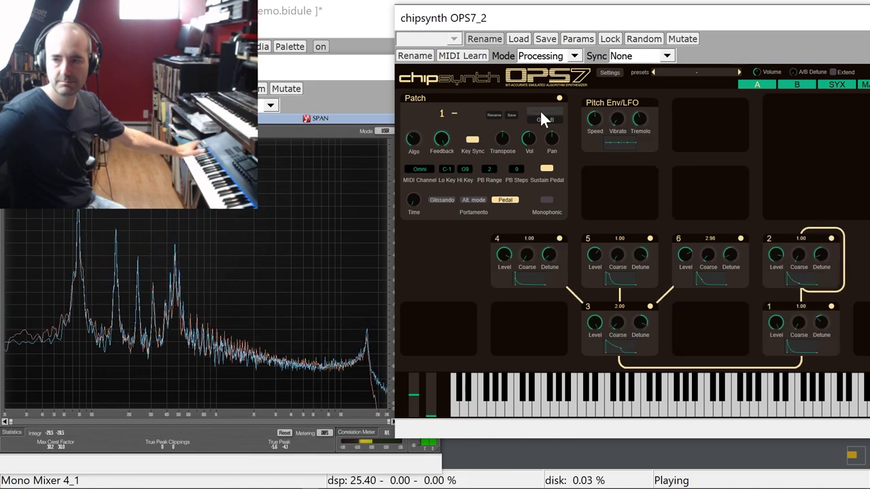
pyautogui.click(541, 113)
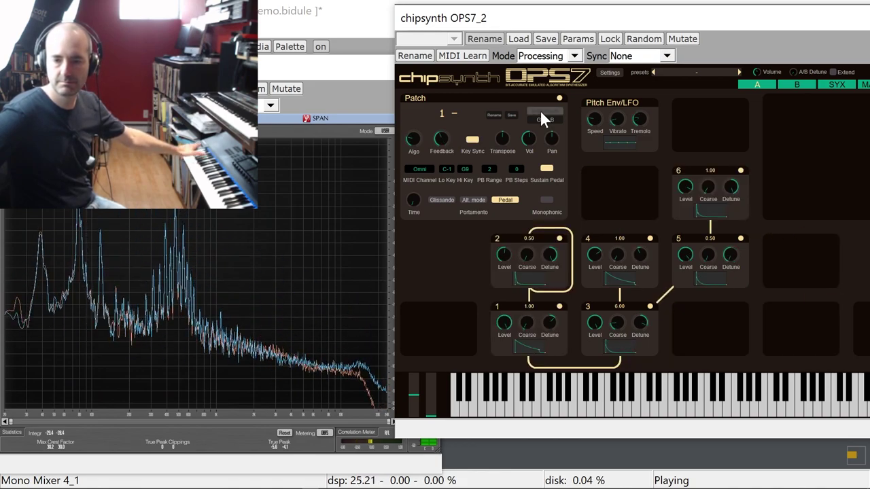
pyautogui.click(541, 113)
pyautogui.click(541, 112)
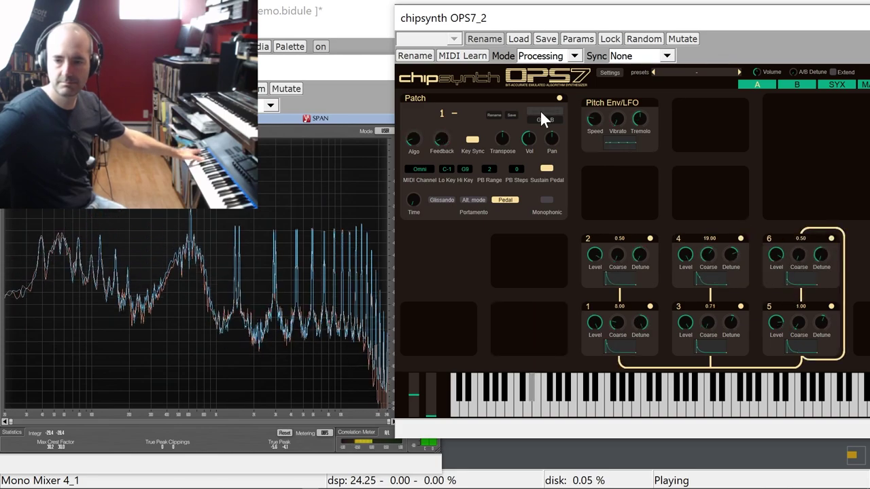
pyautogui.click(541, 112)
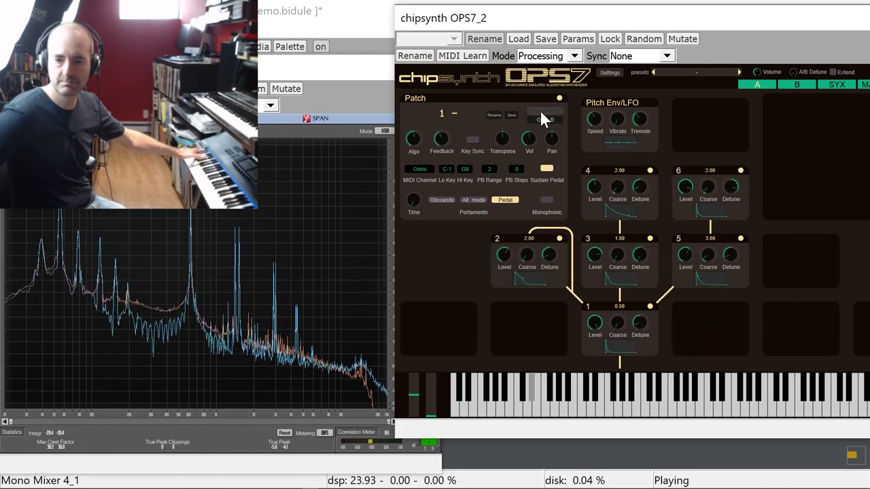
pyautogui.click(541, 112)
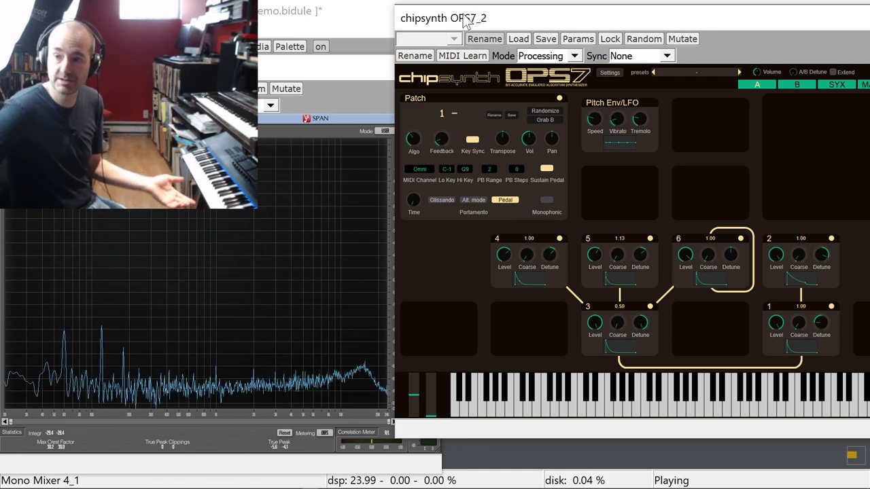
# Step: Show the sysex librarian with the TEST and plgdxp folders collapsed in the file tree
pyautogui.moveTo(547, 16); pyautogui.dragTo(500, 12)
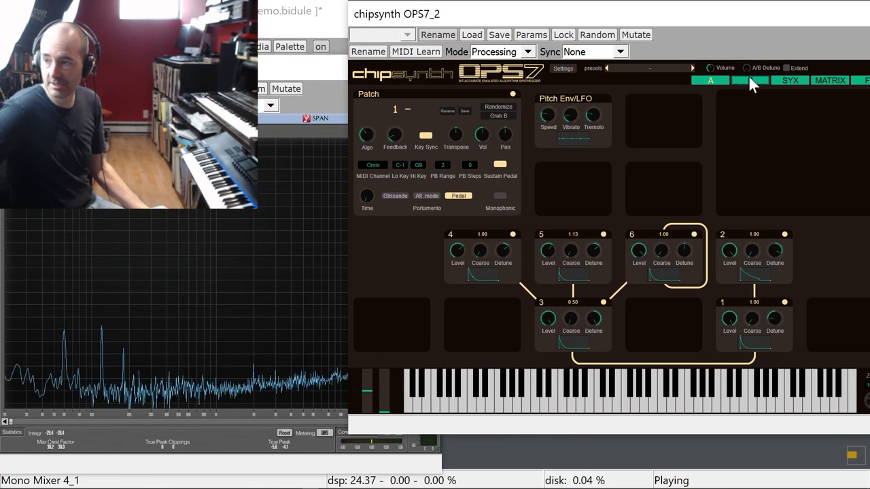
pyautogui.click(789, 82)
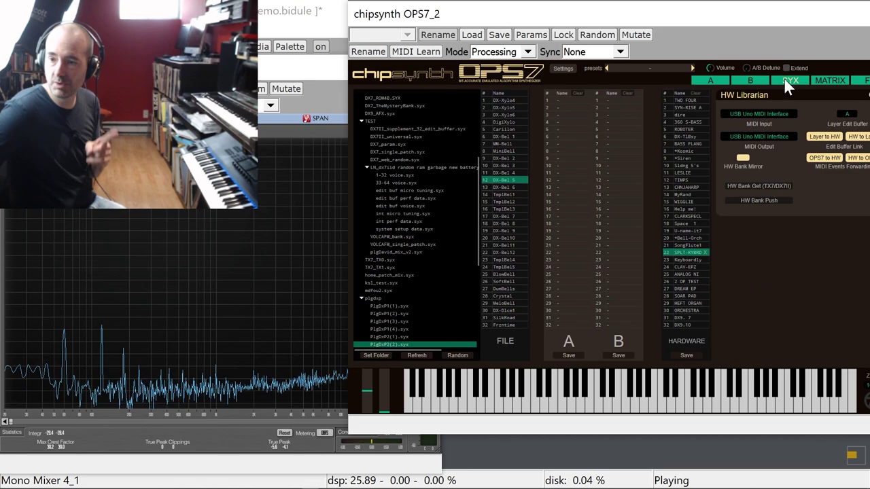
pyautogui.click(360, 120)
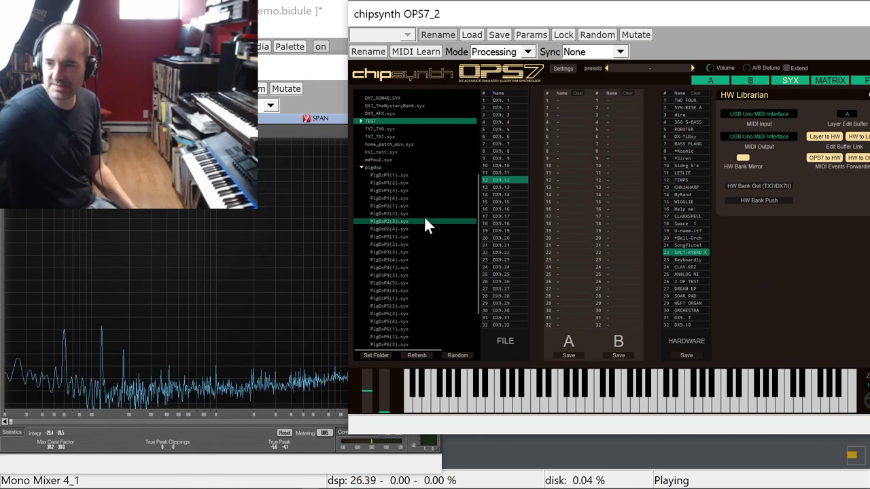
pyautogui.scroll(1, 394, 197)
pyautogui.click(360, 182)
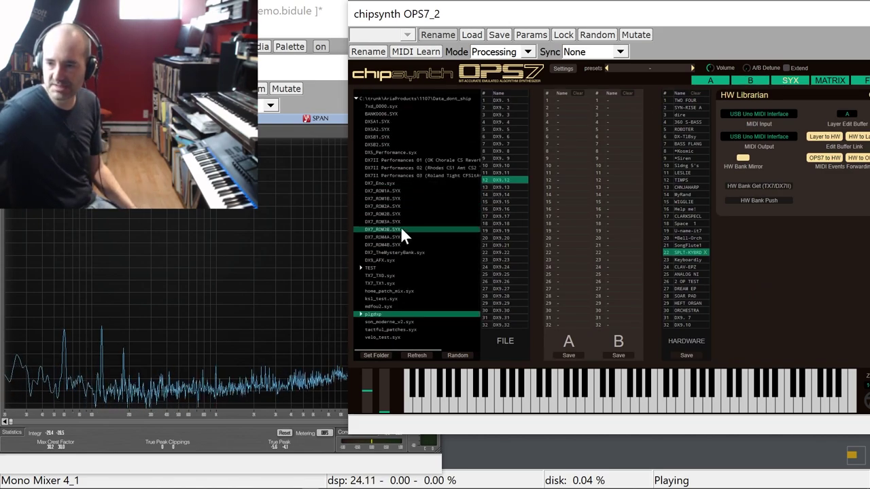
# Step: Step through banks DX7_ROM1A to DX7_ROM4B and pick the WATER GDN patch
pyautogui.click(392, 191)
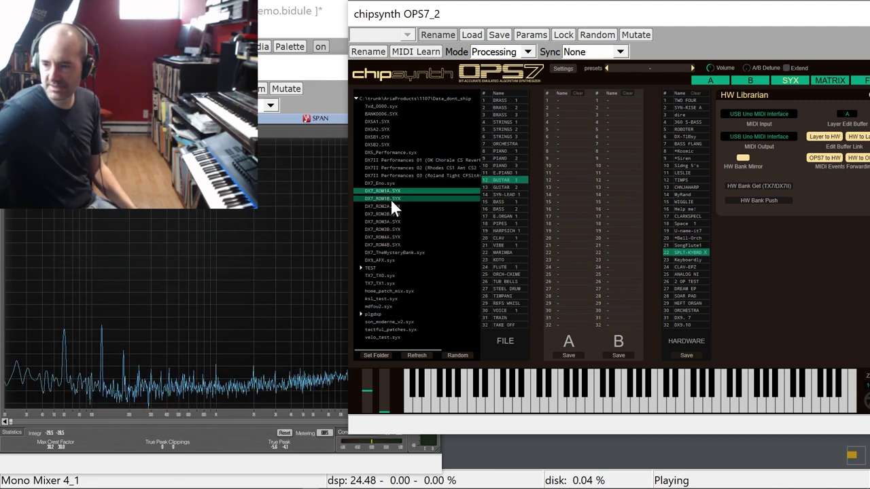
pyautogui.click(390, 198)
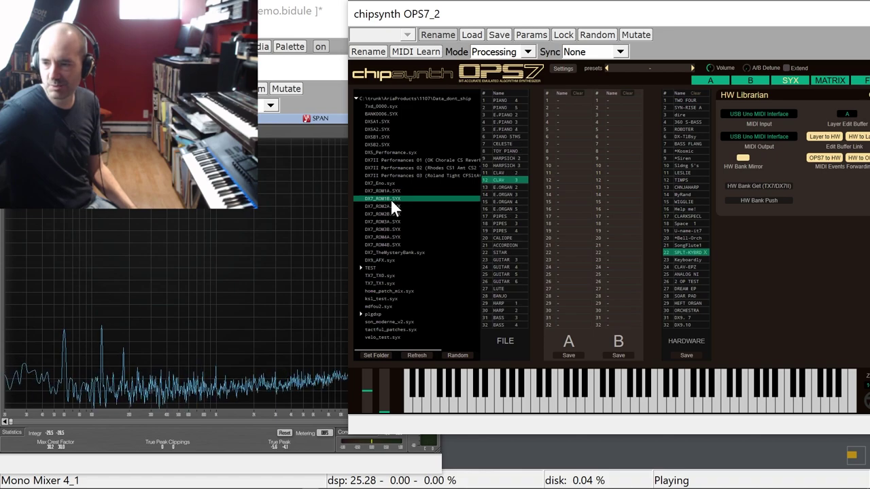
pyautogui.click(390, 206)
pyautogui.click(389, 214)
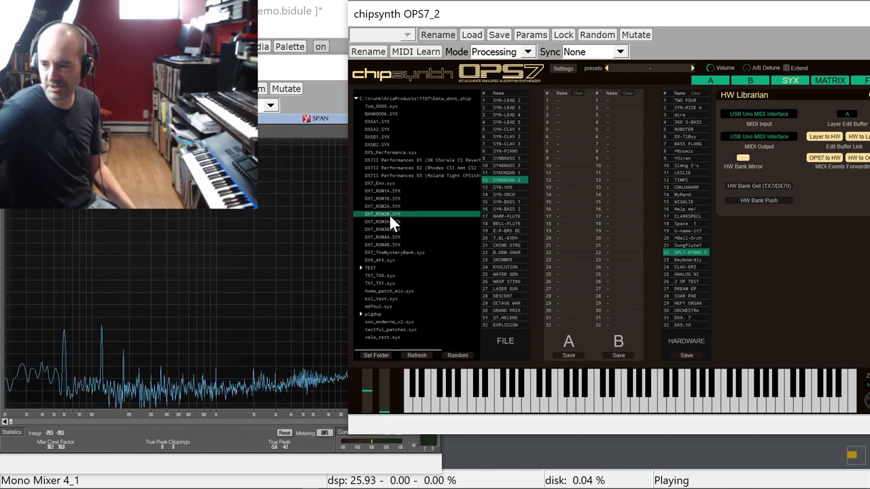
pyautogui.click(390, 221)
pyautogui.click(390, 227)
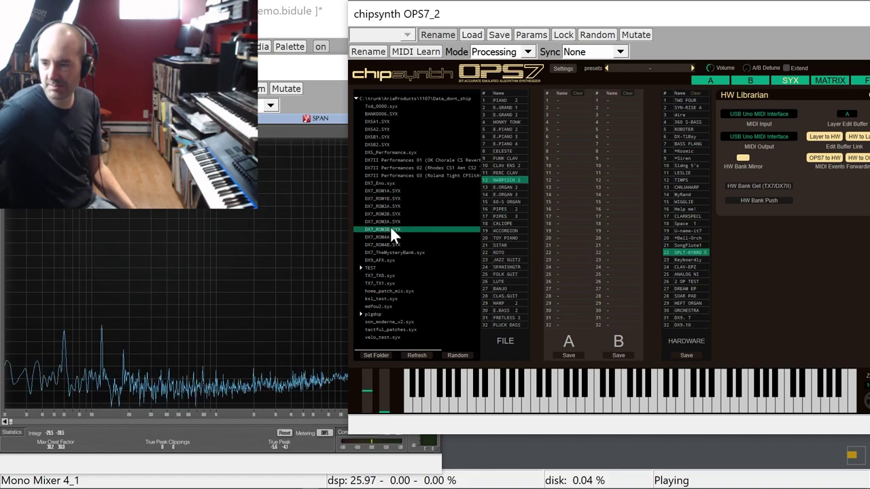
pyautogui.click(390, 237)
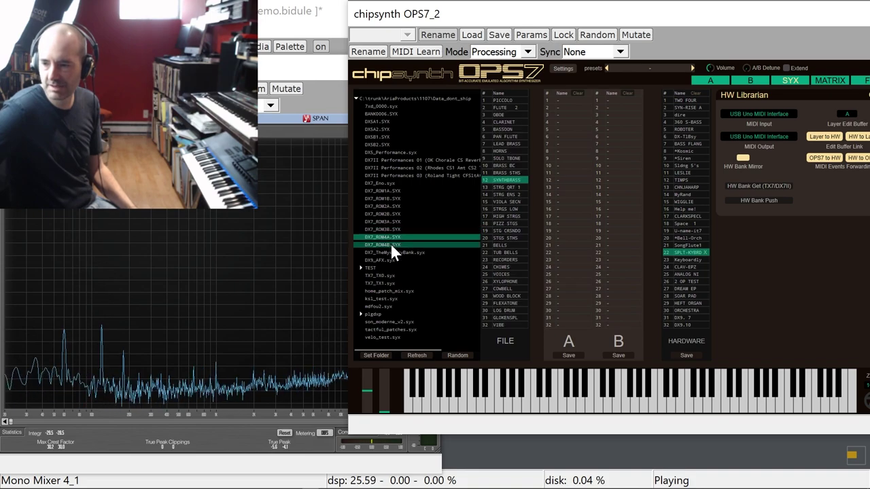
pyautogui.click(390, 245)
pyautogui.click(501, 274)
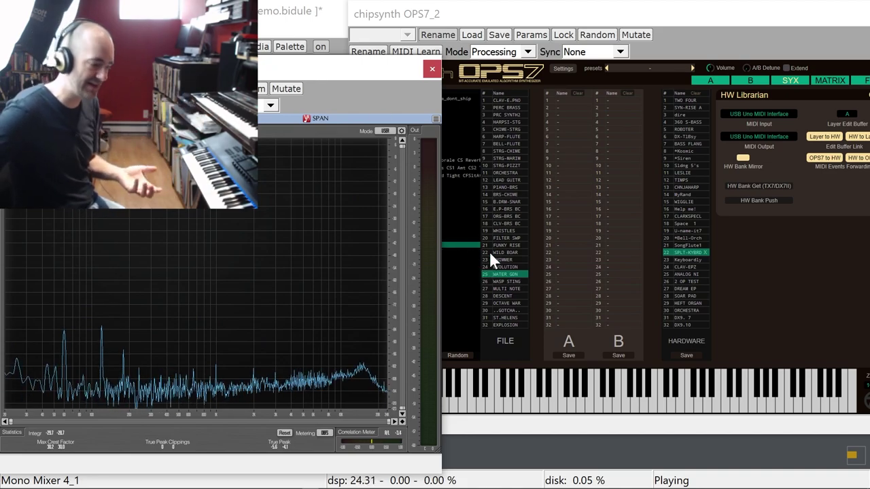
# Step: Audition the MULTI NOTE and ST.HELENS patches, then bring the SPAN analyzer to the front
pyautogui.click(508, 288)
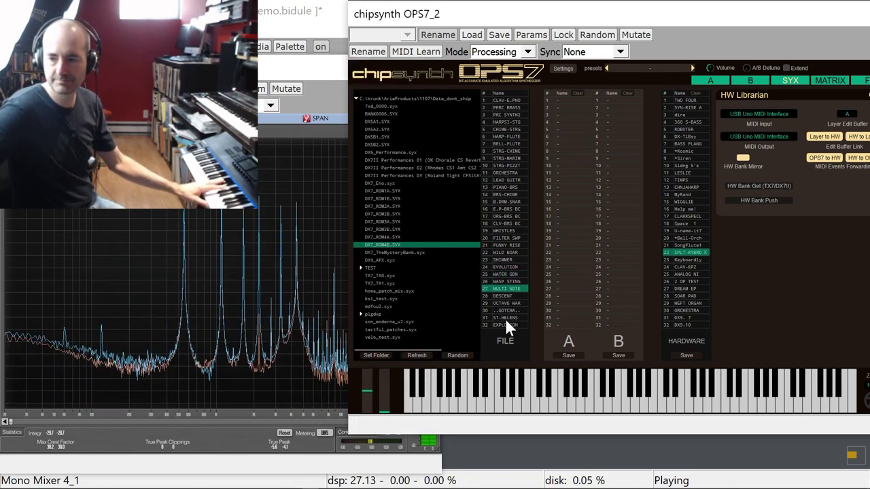
pyautogui.click(505, 317)
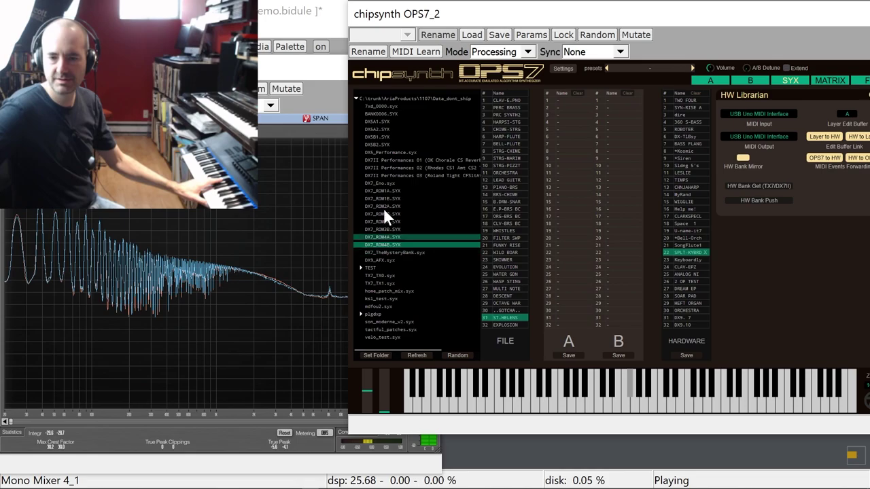
pyautogui.click(285, 68)
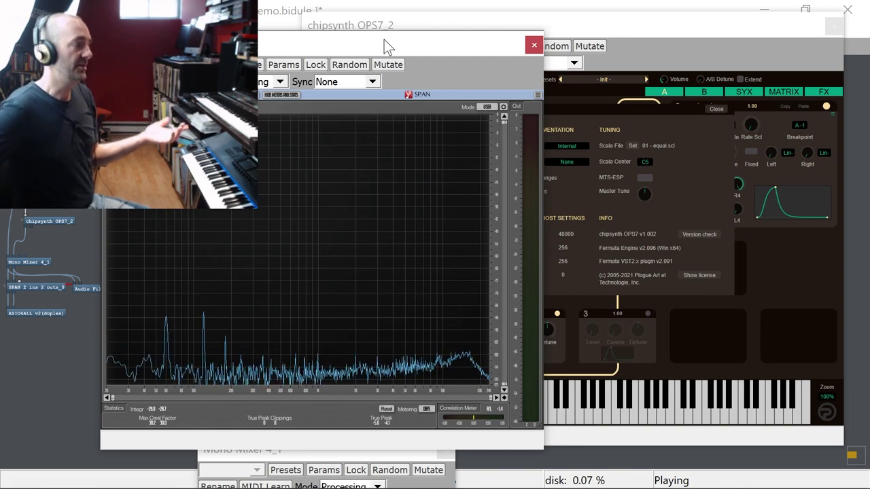
# Step: Move SPAN to the right and bring the OPS7 window with its advanced settings forward
pyautogui.moveTo(384, 39); pyautogui.dragTo(709, 51)
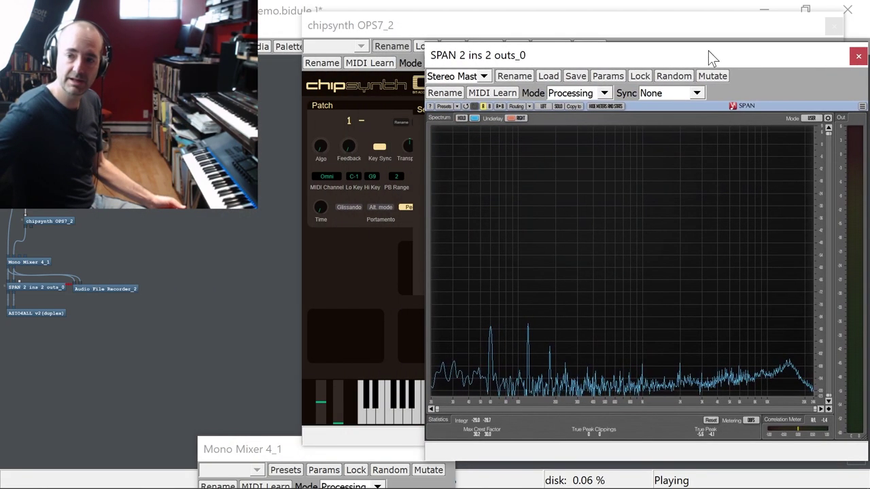
pyautogui.moveTo(425, 21); pyautogui.dragTo(256, 24)
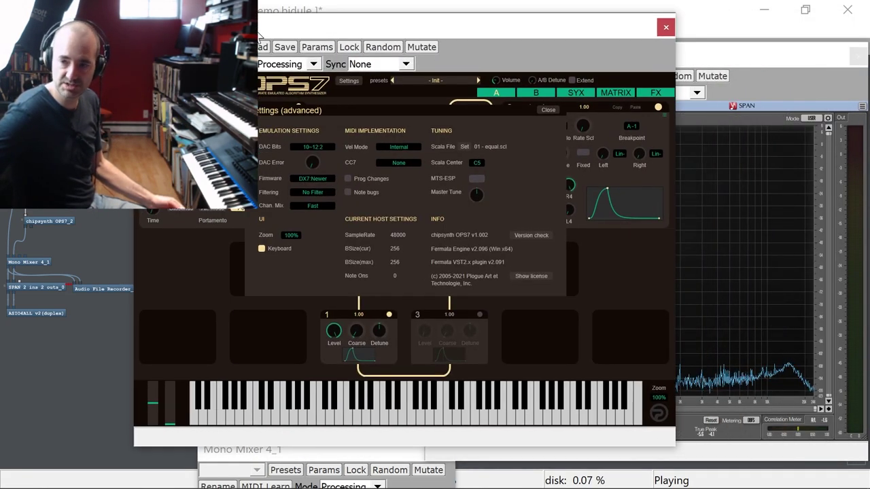